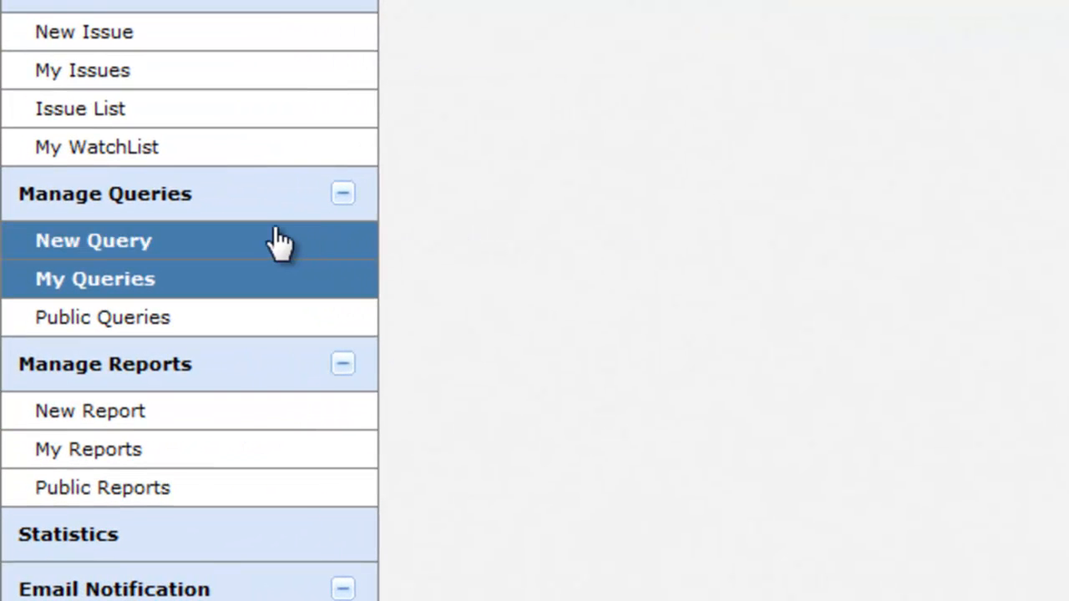
- Start a new query whose first condition is Priority Equals Very High
{"action": "left_click", "coordinate": [264, 244]}
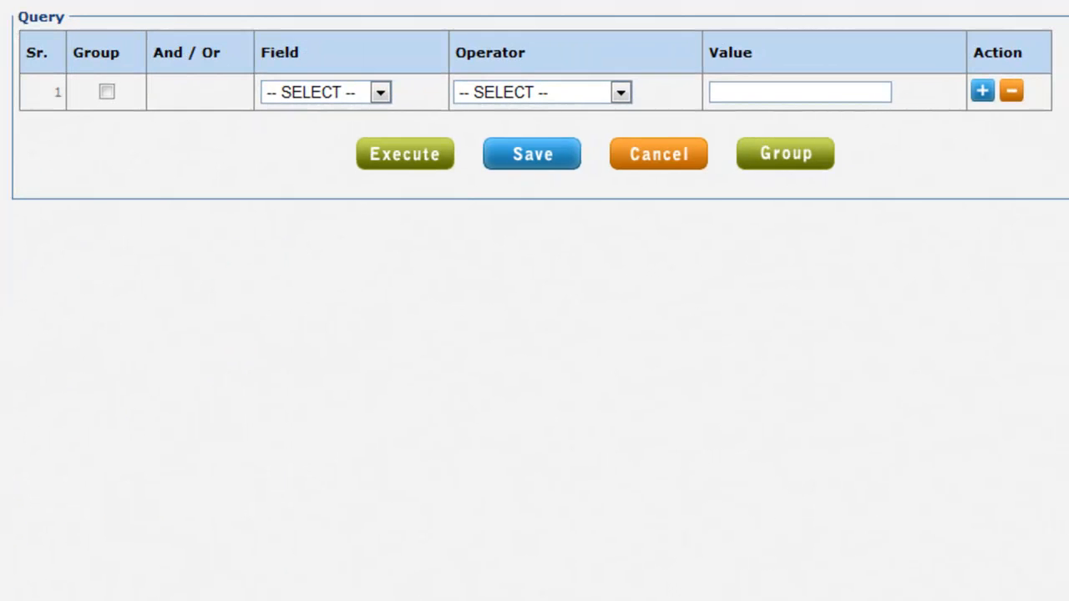
{"action": "left_click", "coordinate": [308, 93]}
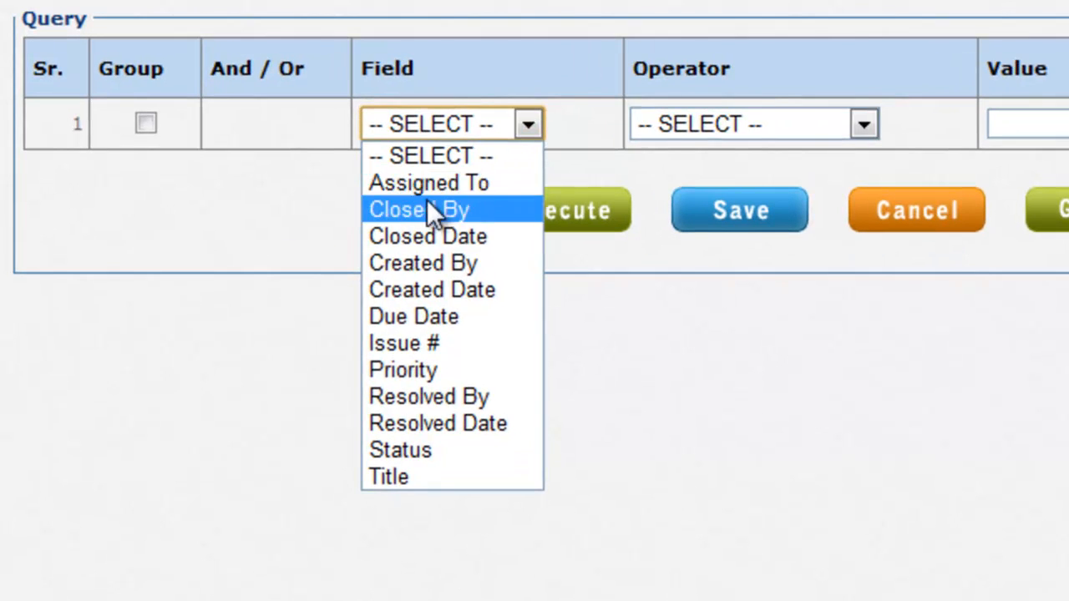
{"action": "left_click", "coordinate": [422, 370]}
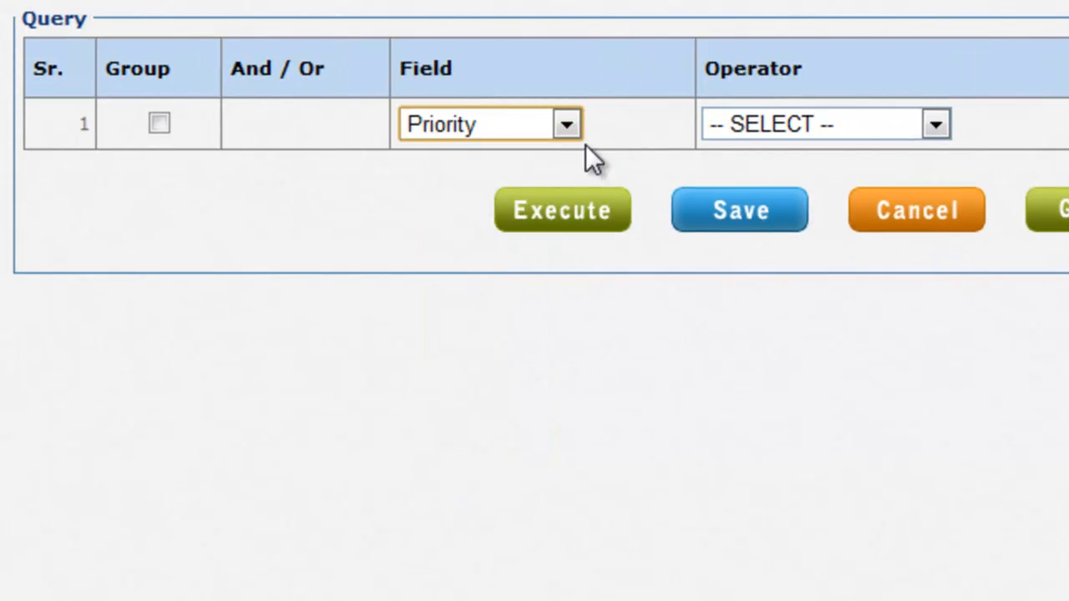
{"action": "left_click", "coordinate": [757, 127]}
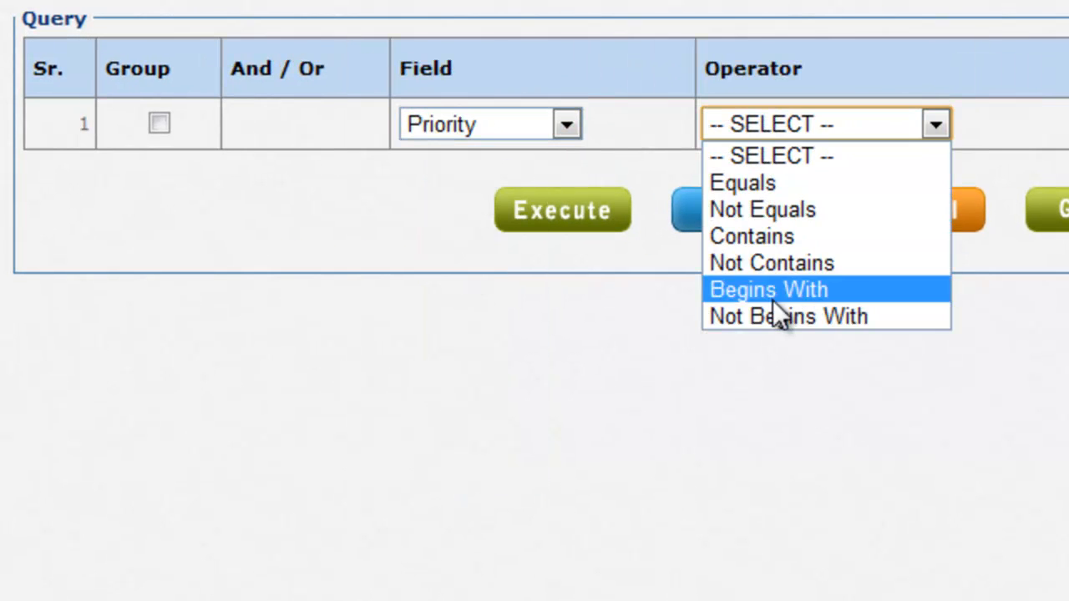
{"action": "left_click", "coordinate": [773, 183]}
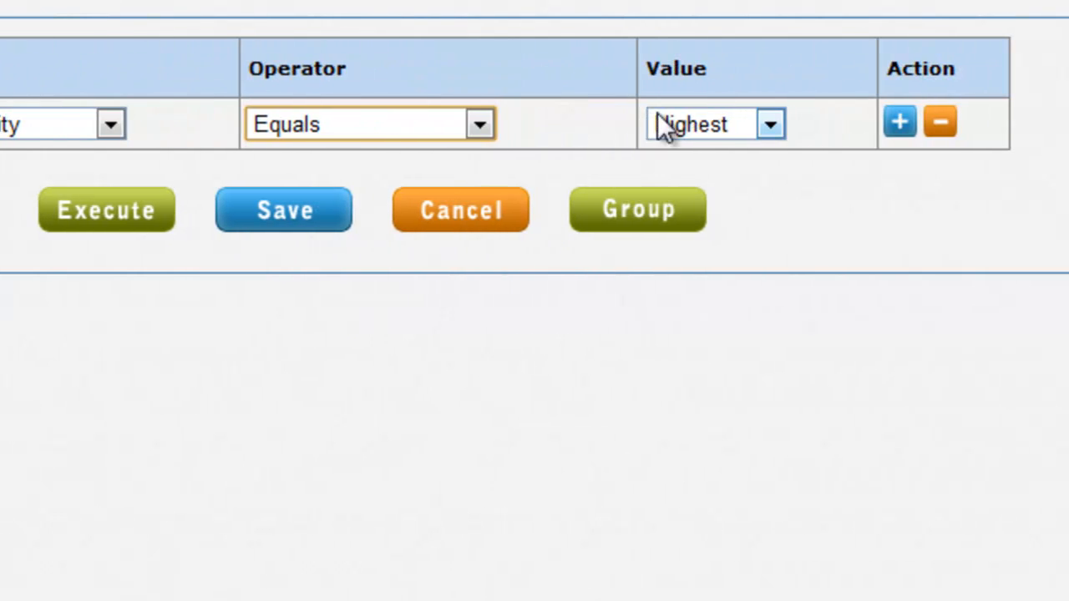
{"action": "left_click", "coordinate": [681, 124]}
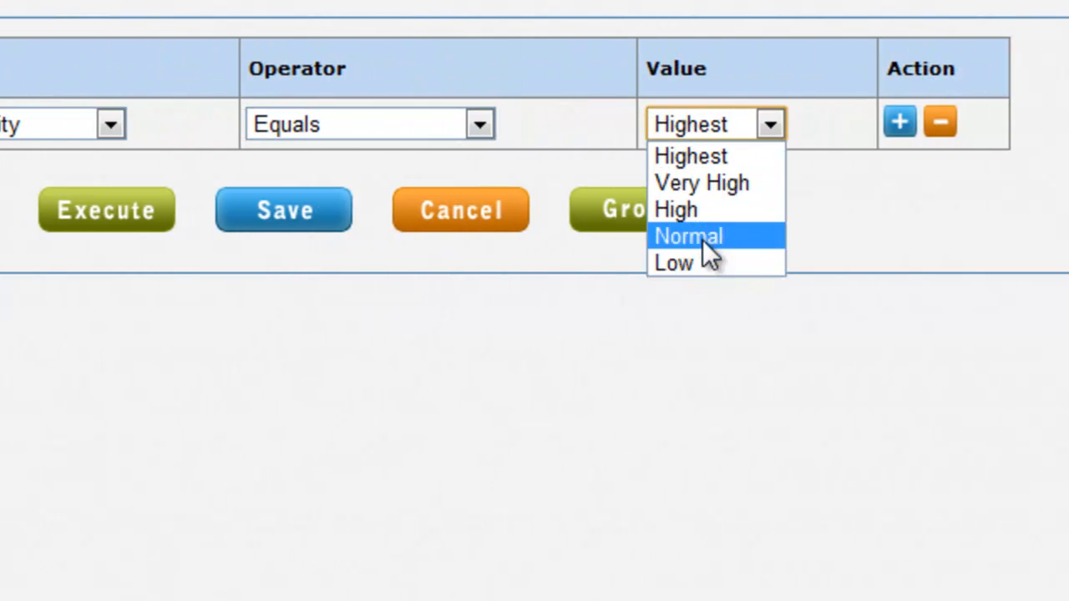
{"action": "left_click", "coordinate": [704, 182]}
- Change the Priority condition's operator to Contains and its value to "very"
{"action": "left_click", "coordinate": [482, 125]}
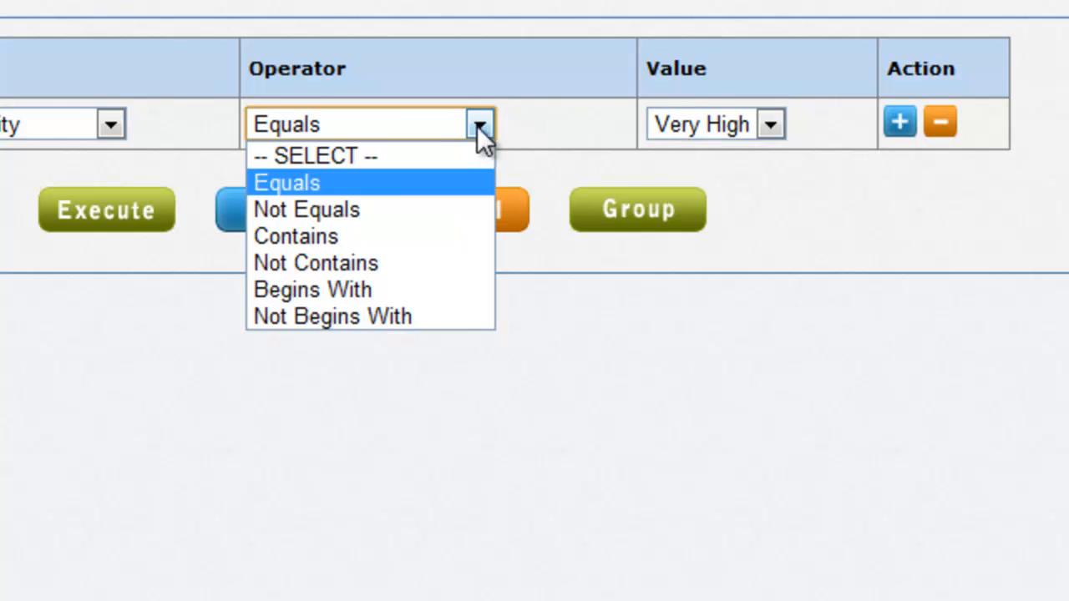
{"action": "left_click", "coordinate": [318, 236]}
{"action": "left_click", "coordinate": [608, 124]}
{"action": "type", "text": "very"}
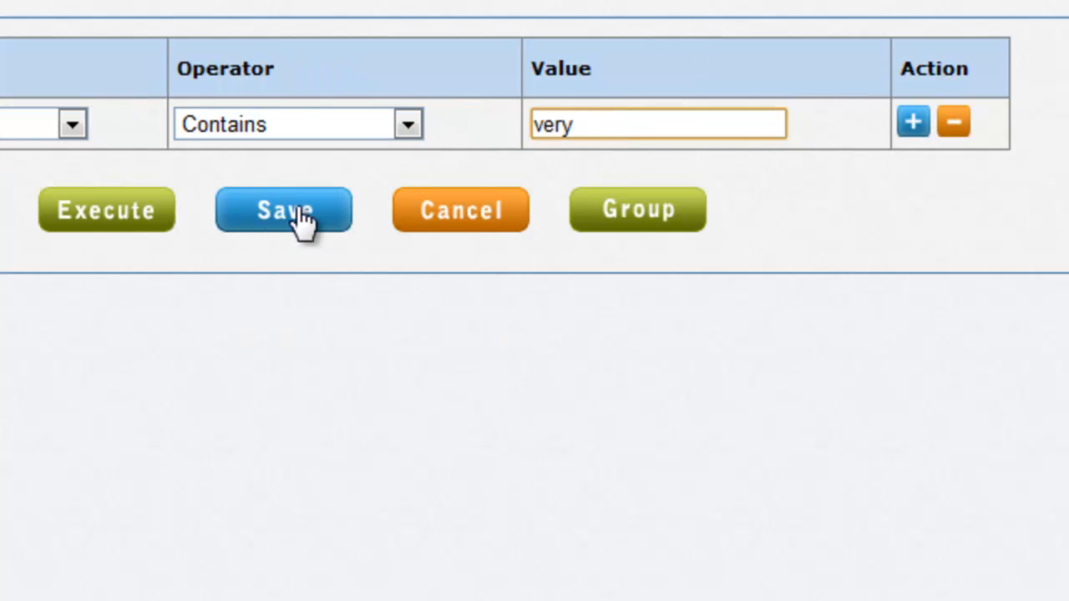
- Execute the query and select the first few issues in the results
{"action": "left_click", "coordinate": [132, 228]}
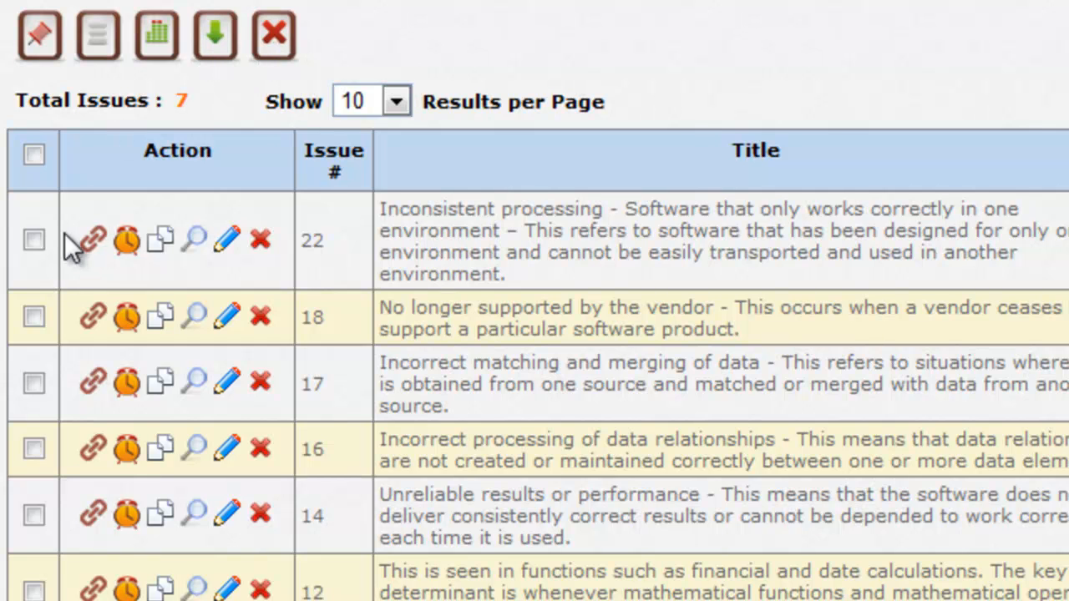
{"action": "left_click", "coordinate": [33, 317]}
{"action": "left_click", "coordinate": [33, 384]}
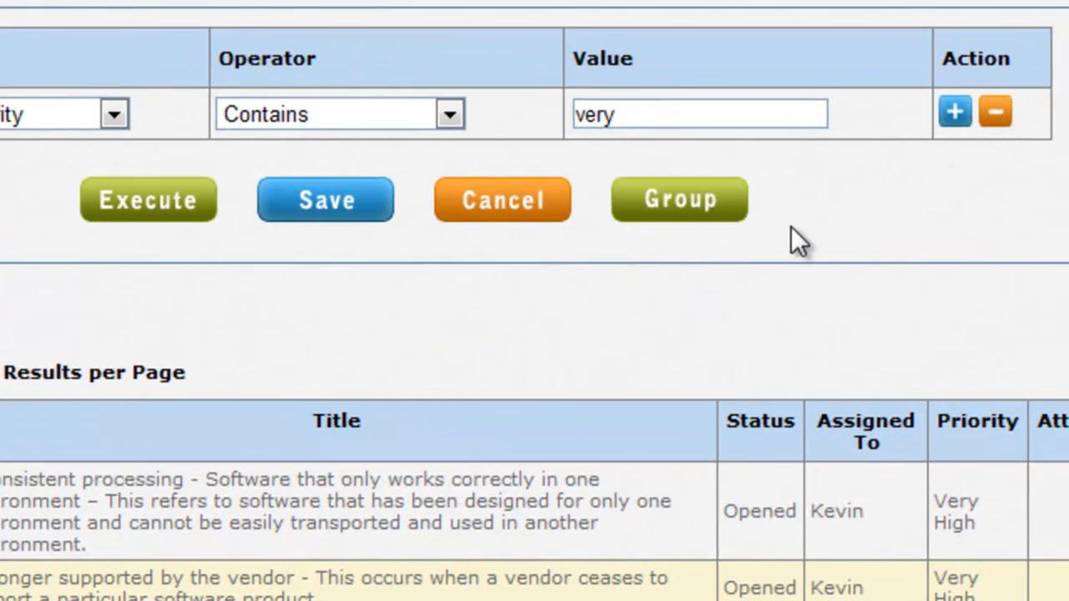
- Add a second condition with Assigned To Equals a team member's name, and remove that condition again
{"action": "left_click", "coordinate": [955, 113]}
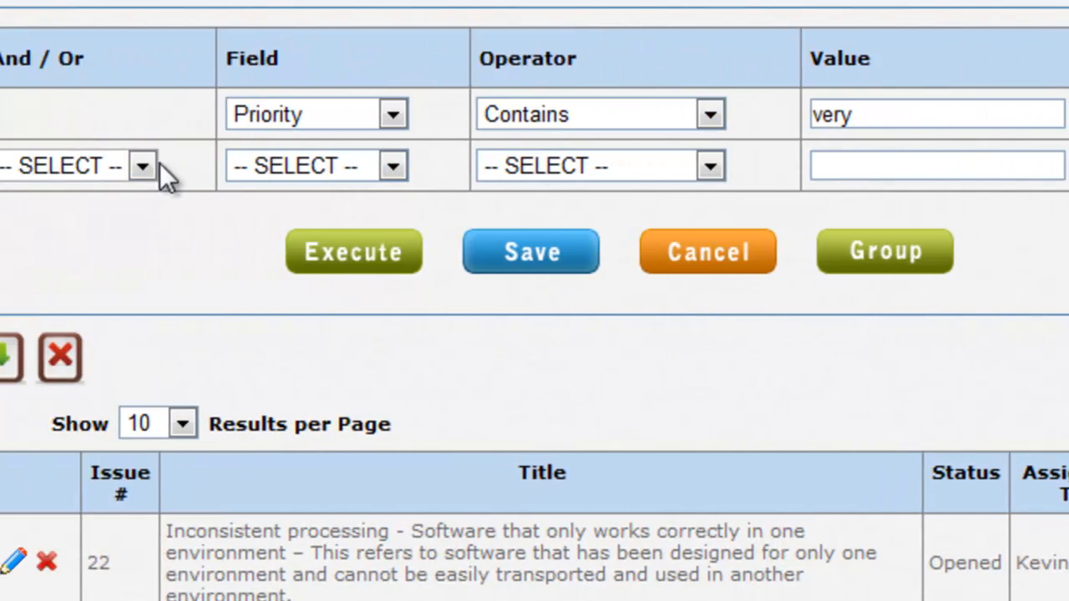
{"action": "left_click", "coordinate": [93, 166]}
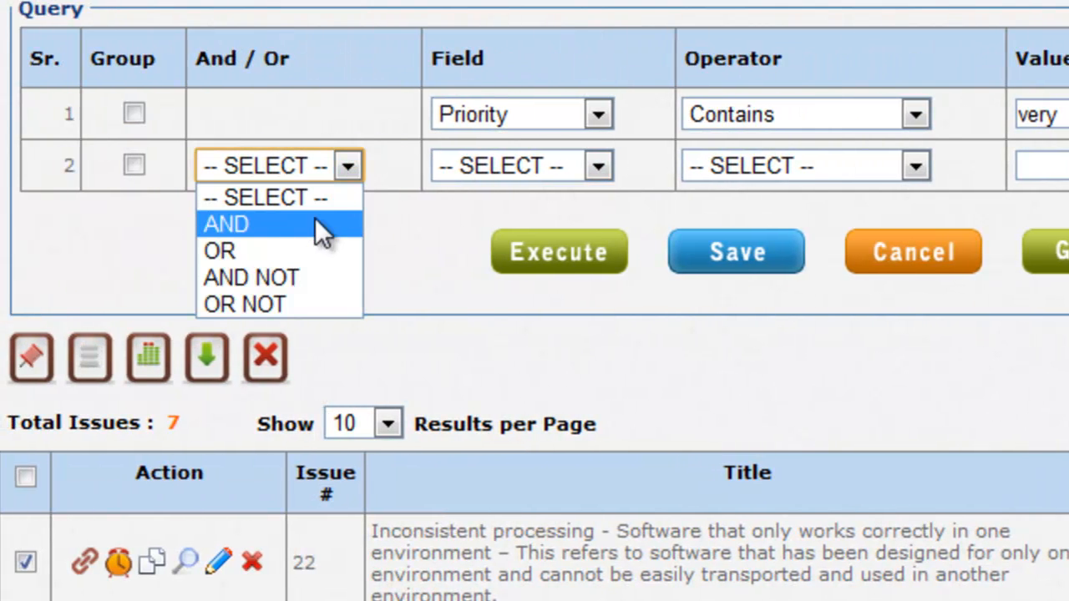
{"action": "left_click", "coordinate": [311, 299]}
{"action": "left_click", "coordinate": [499, 167]}
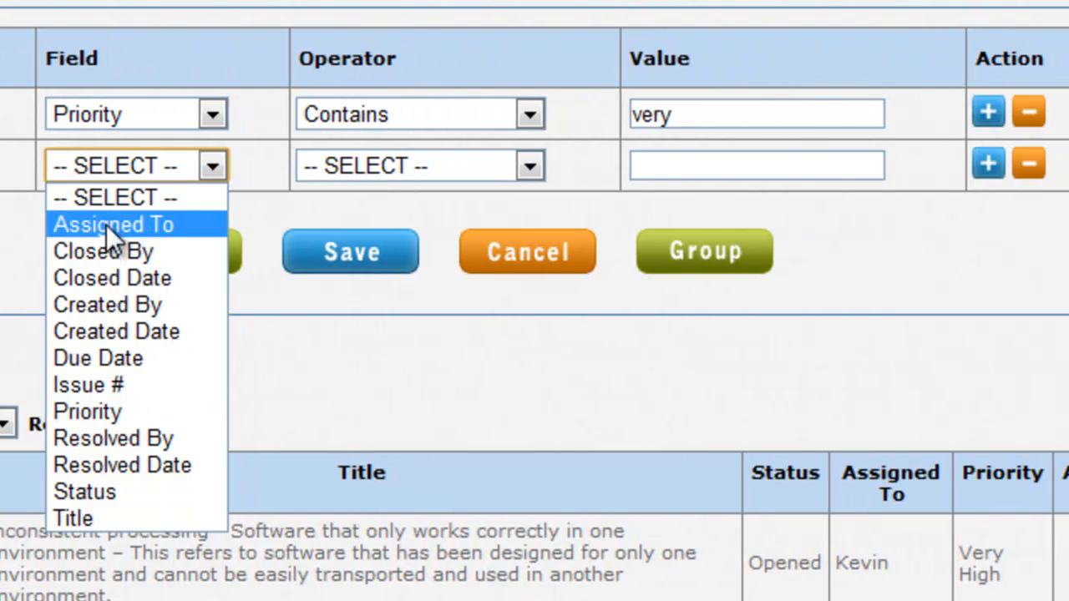
{"action": "left_click", "coordinate": [106, 225]}
{"action": "left_click", "coordinate": [376, 158]}
{"action": "left_click", "coordinate": [369, 224]}
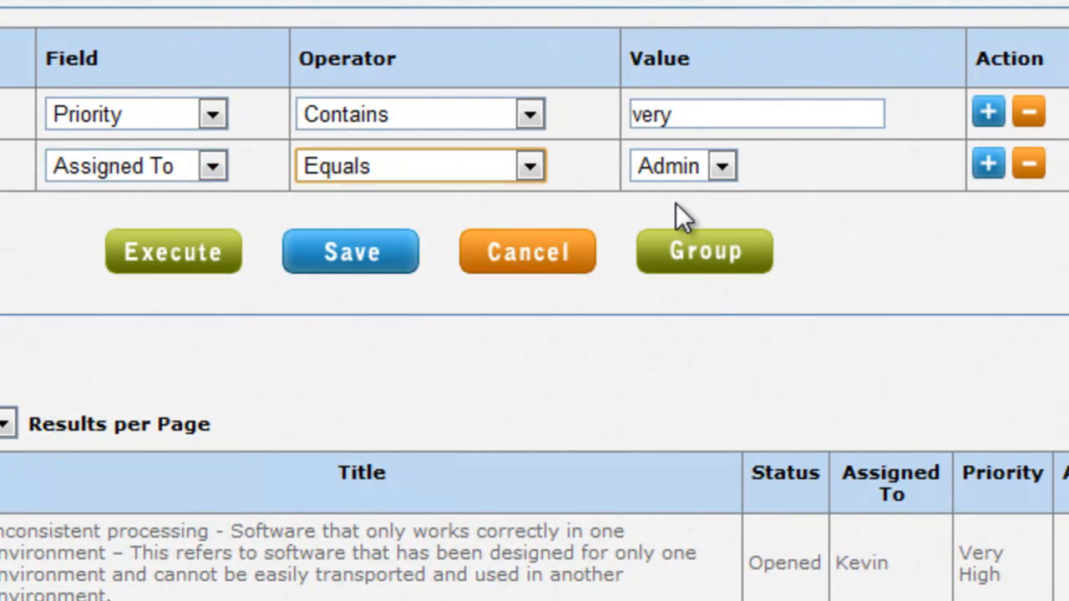
{"action": "left_click", "coordinate": [685, 178]}
{"action": "left_click", "coordinate": [690, 226]}
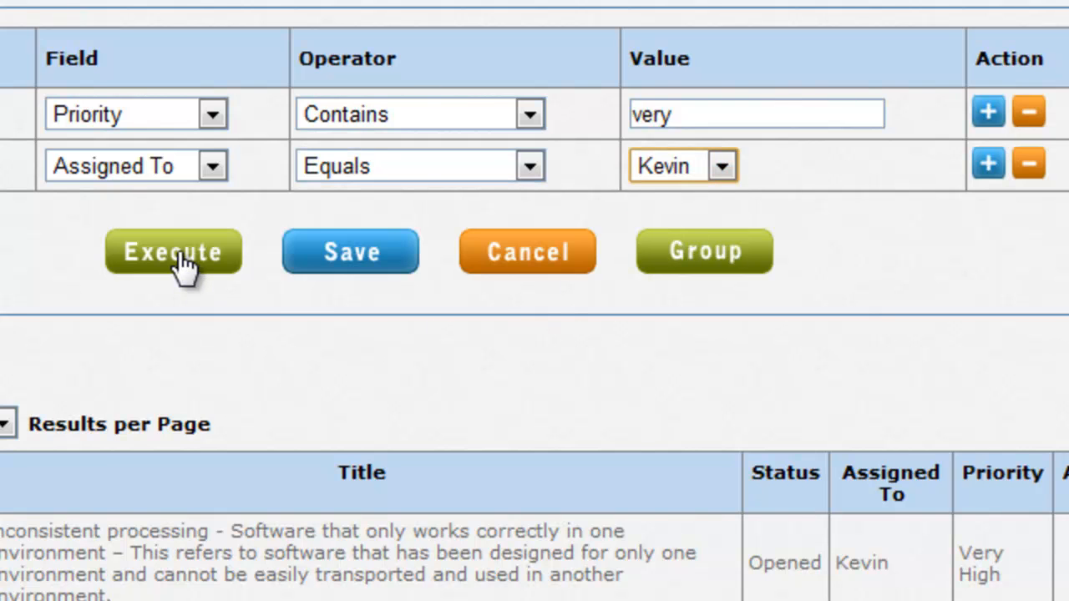
{"action": "left_click", "coordinate": [1031, 167]}
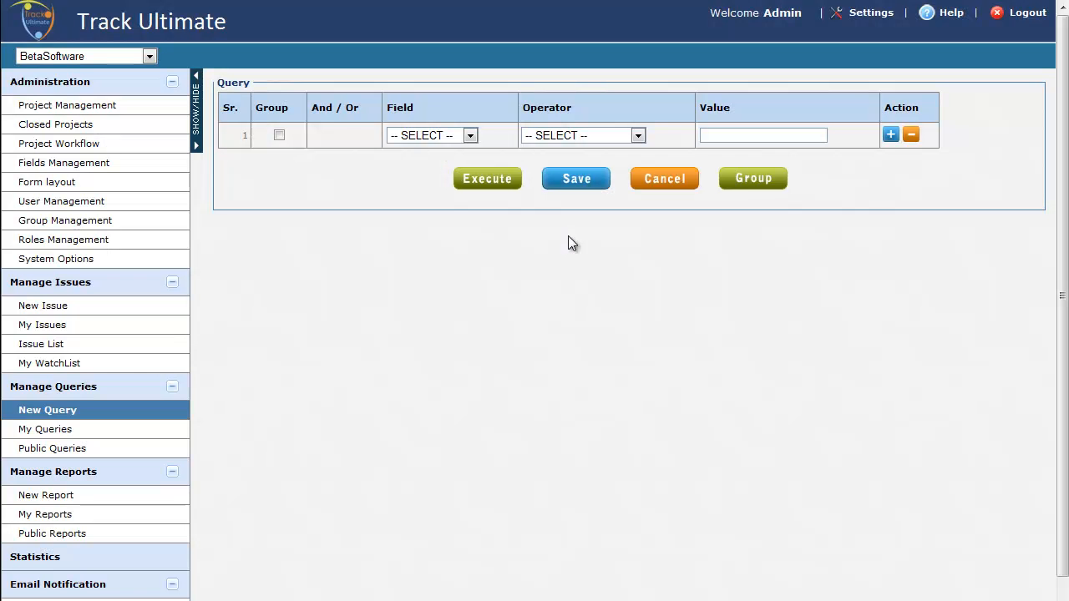
- Set the blank query's condition to Priority Equals Very High and execute the query
{"action": "left_click", "coordinate": [470, 135]}
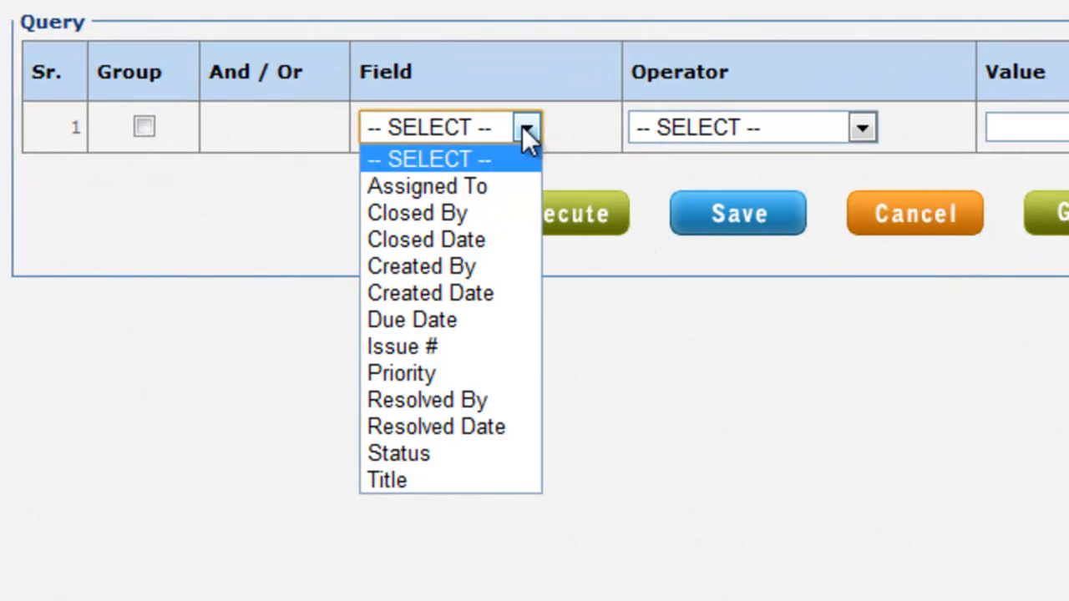
{"action": "left_click", "coordinate": [502, 368]}
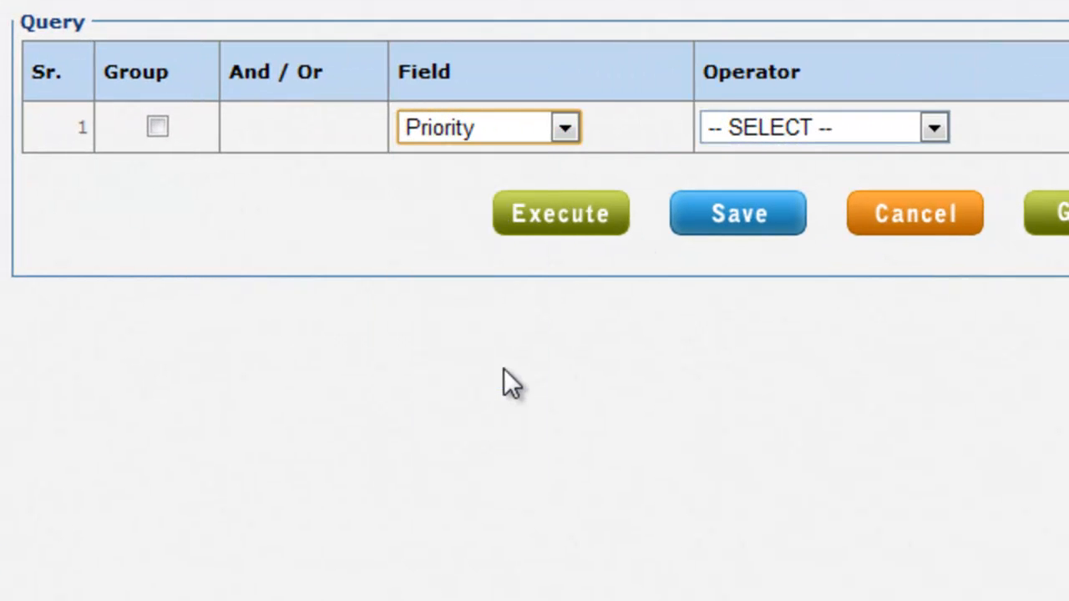
{"action": "left_click", "coordinate": [827, 132]}
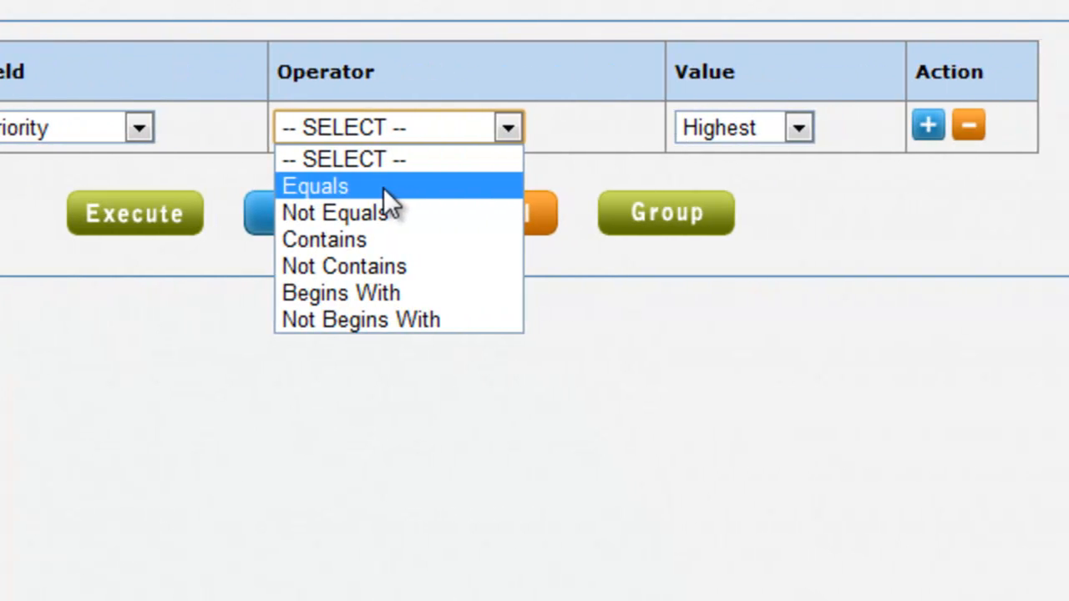
{"action": "left_click", "coordinate": [383, 188]}
{"action": "left_click", "coordinate": [713, 135]}
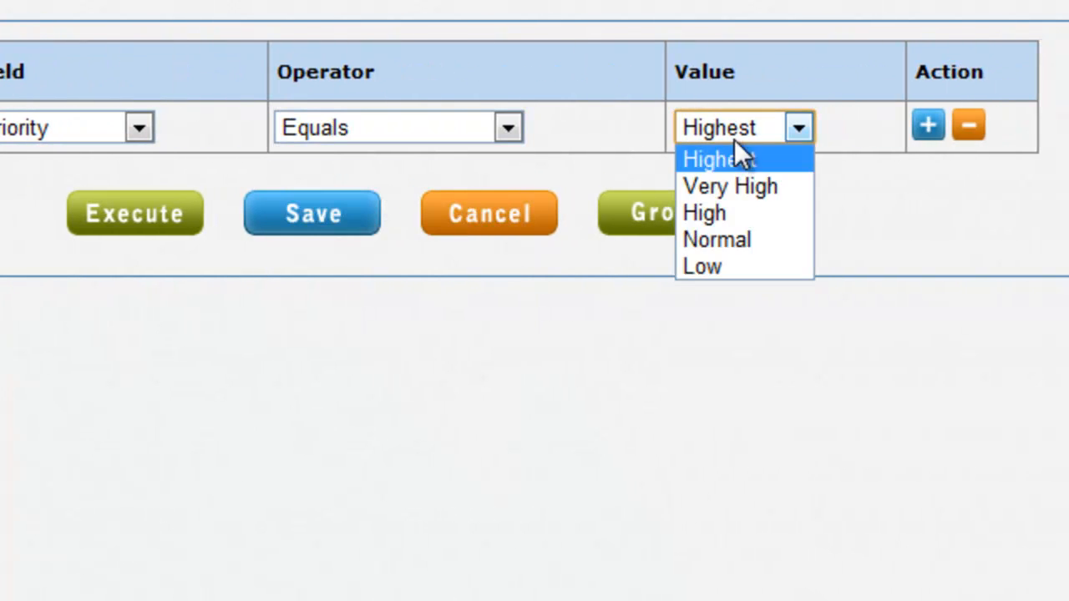
{"action": "left_click", "coordinate": [735, 186]}
{"action": "left_click", "coordinate": [179, 214]}
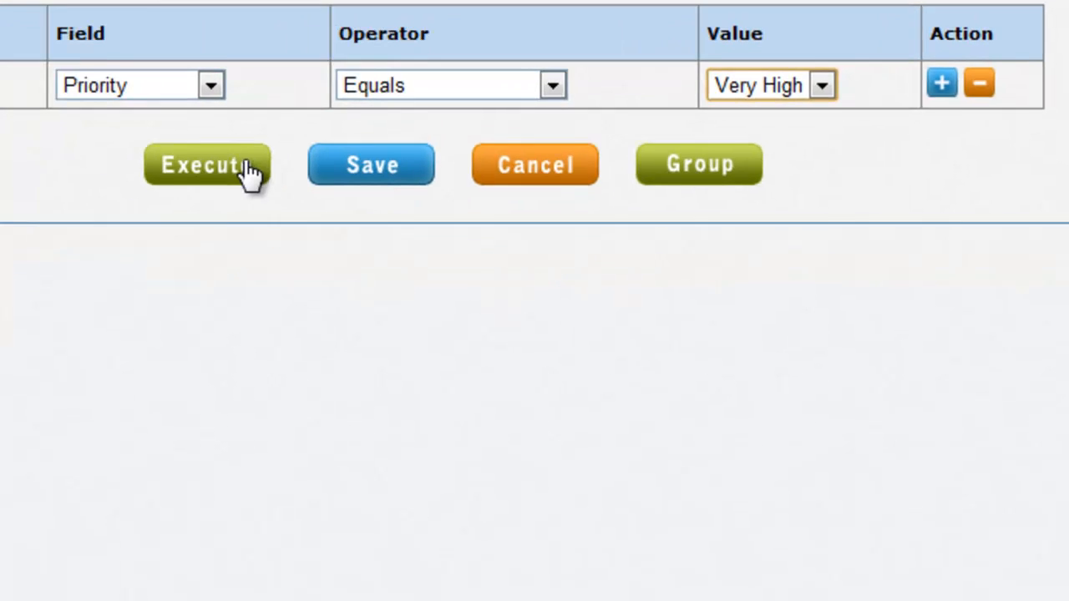
{"action": "left_click", "coordinate": [226, 190]}
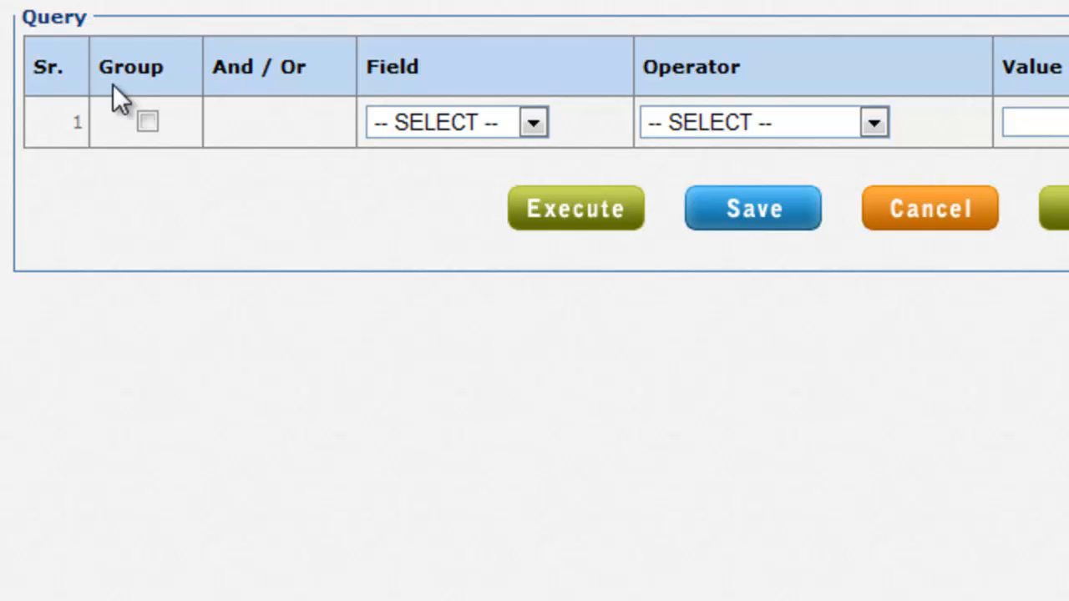
- Set the first condition of the blank query to Status Equals Opened
{"action": "left_click", "coordinate": [531, 122]}
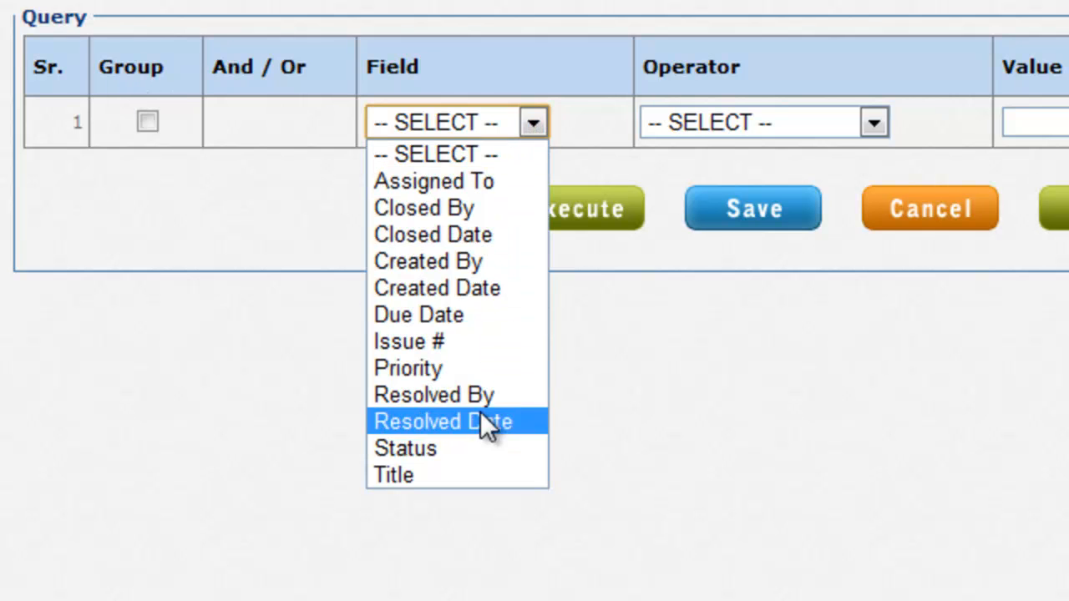
{"action": "left_click", "coordinate": [475, 447]}
{"action": "left_click", "coordinate": [843, 125]}
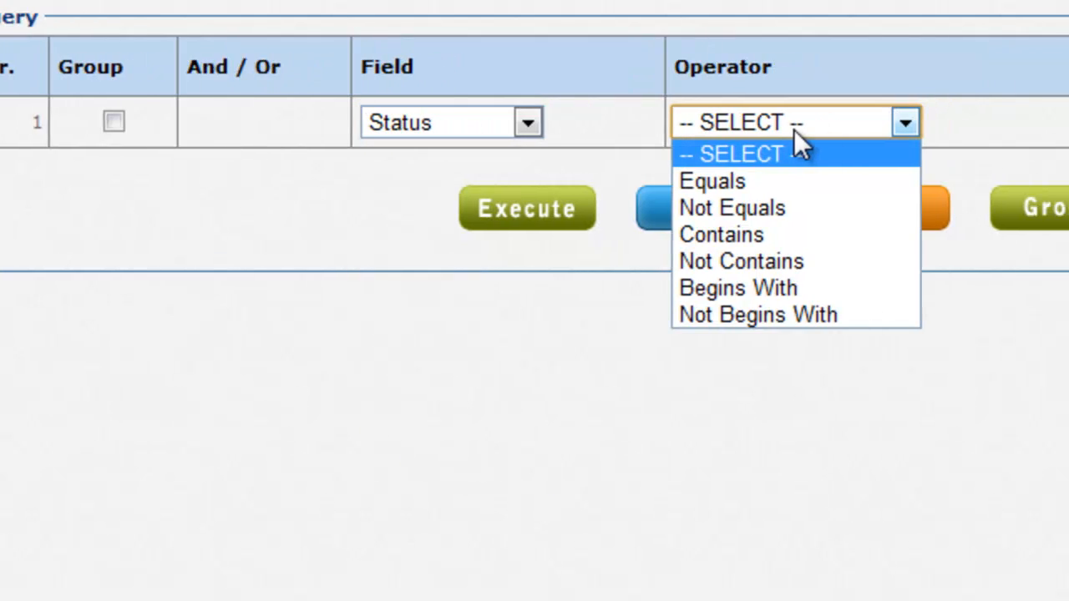
{"action": "left_click", "coordinate": [394, 184]}
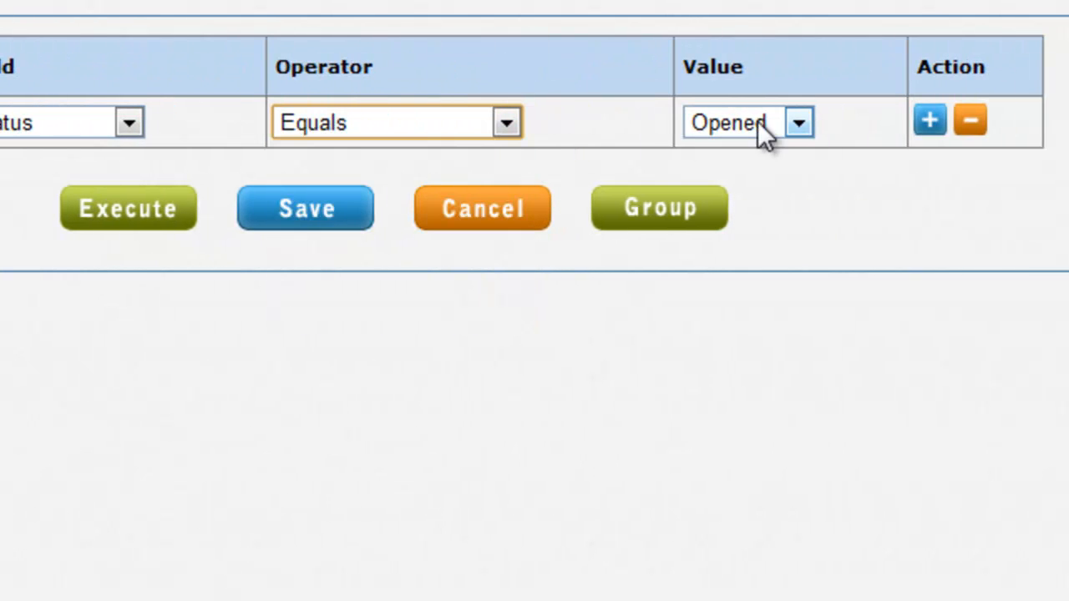
- Add a second condition joined with OR, set to Status Equals Resolved
{"action": "left_click", "coordinate": [930, 119]}
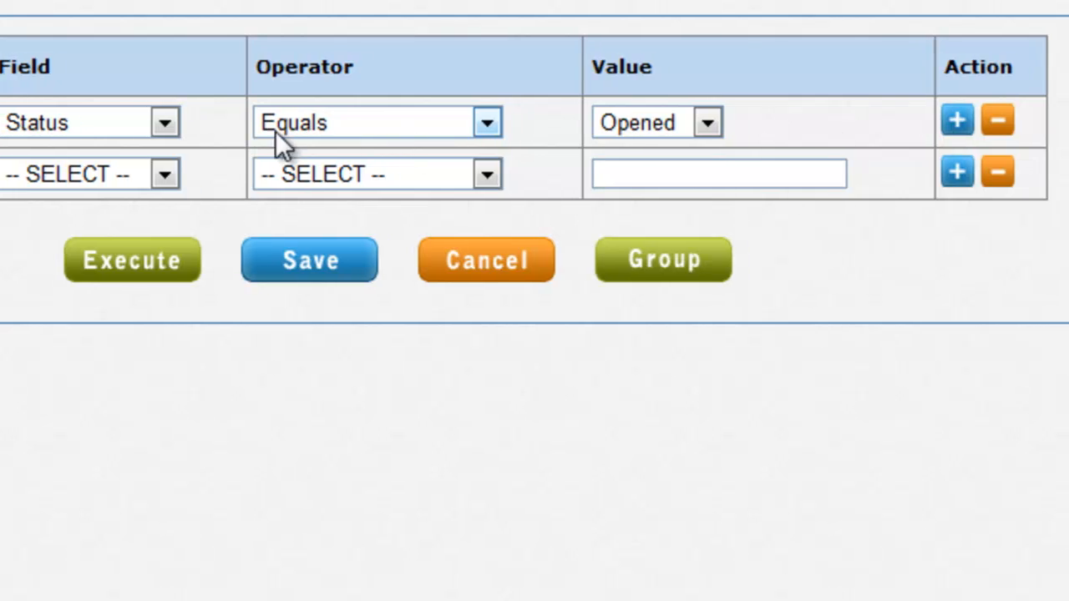
{"action": "left_click", "coordinate": [348, 174]}
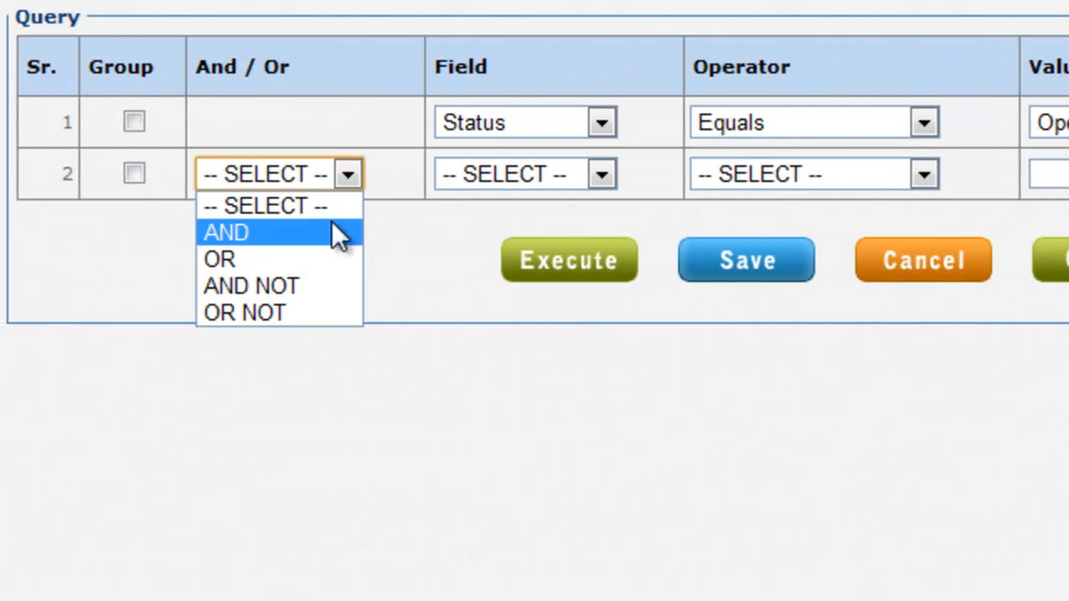
{"action": "left_click", "coordinate": [311, 264]}
{"action": "left_click", "coordinate": [512, 174]}
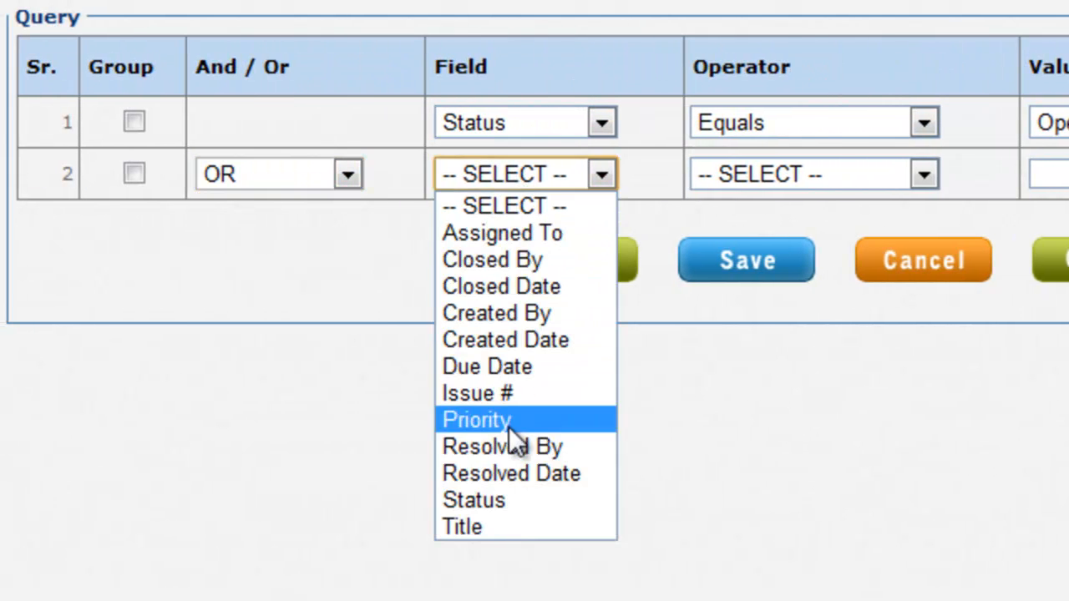
{"action": "left_click", "coordinate": [510, 501]}
{"action": "left_click", "coordinate": [863, 176]}
{"action": "left_click", "coordinate": [860, 229]}
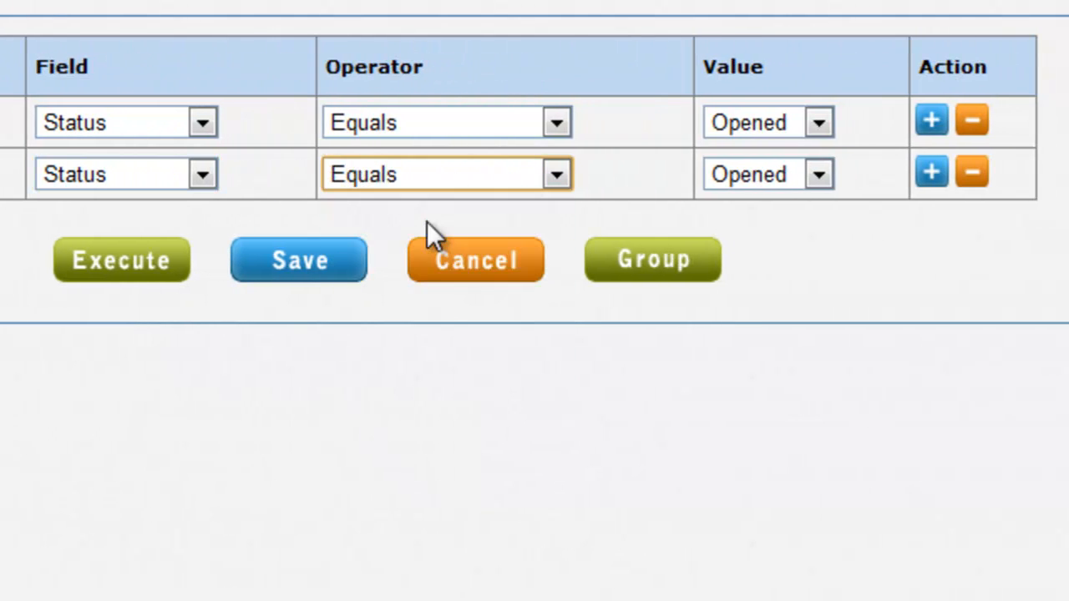
{"action": "left_click", "coordinate": [829, 172]}
{"action": "left_click", "coordinate": [823, 238]}
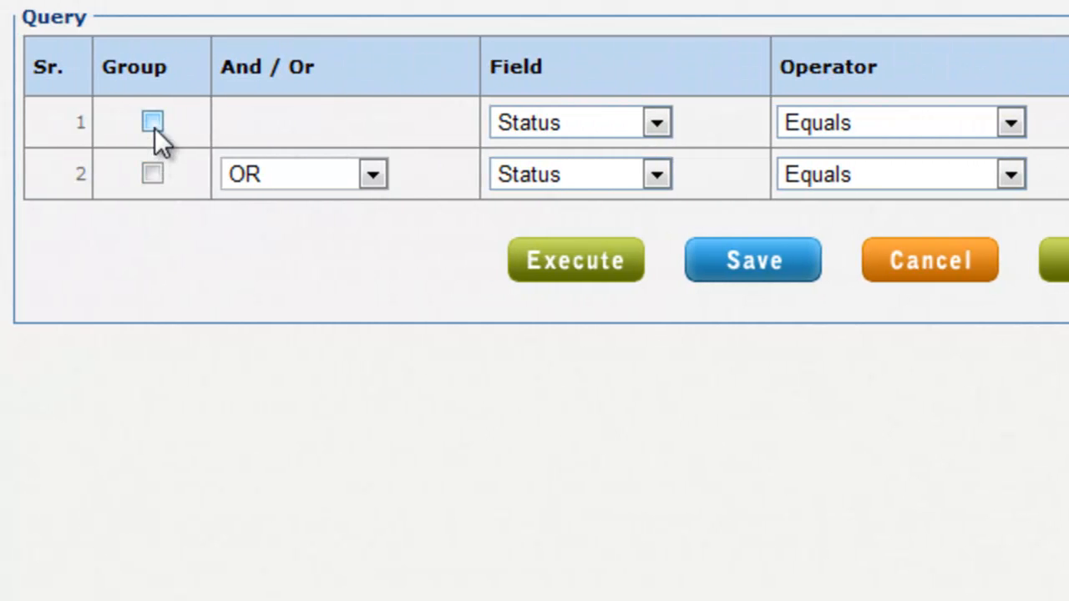
- Group conditions 1 and 2 of the query together
{"action": "left_click", "coordinate": [153, 124]}
{"action": "left_click", "coordinate": [152, 174]}
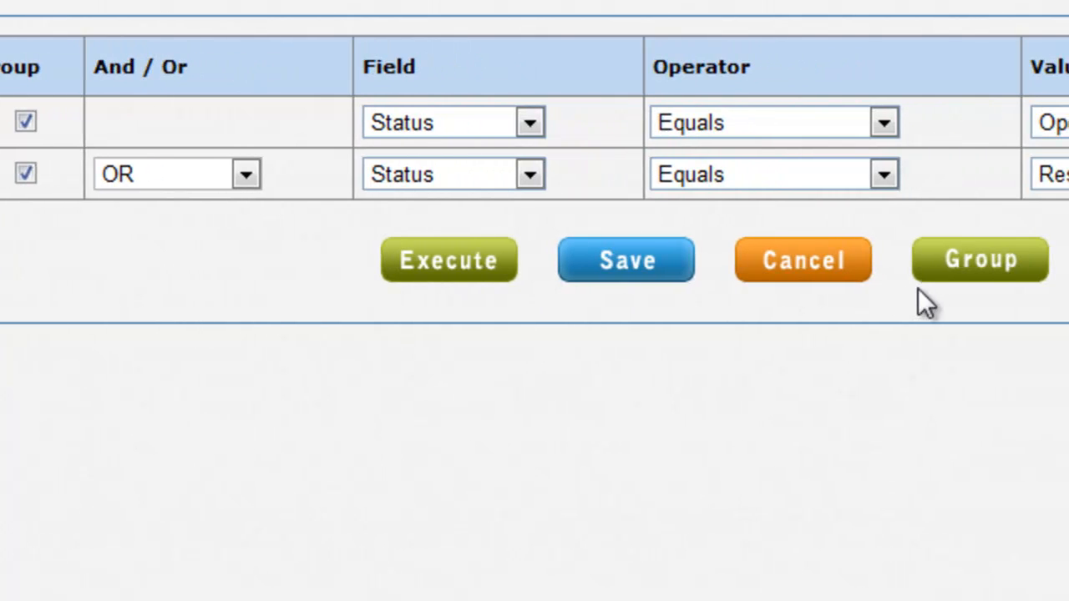
{"action": "left_click", "coordinate": [1010, 271]}
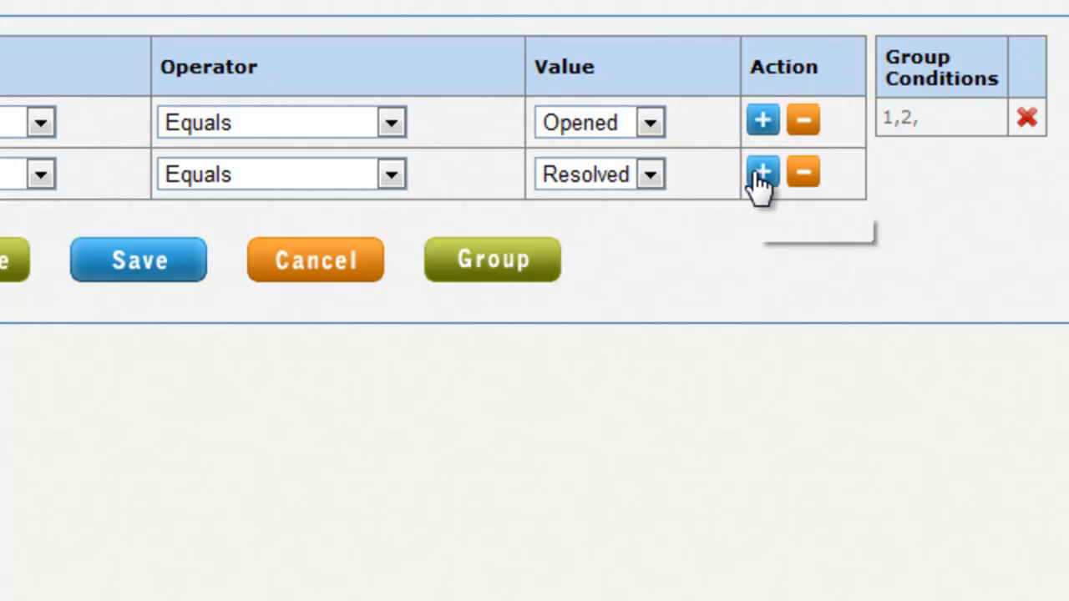
- Add a third condition to the query, joined with AND, on the Assigned To field
{"action": "left_click", "coordinate": [763, 173]}
{"action": "left_click", "coordinate": [351, 225]}
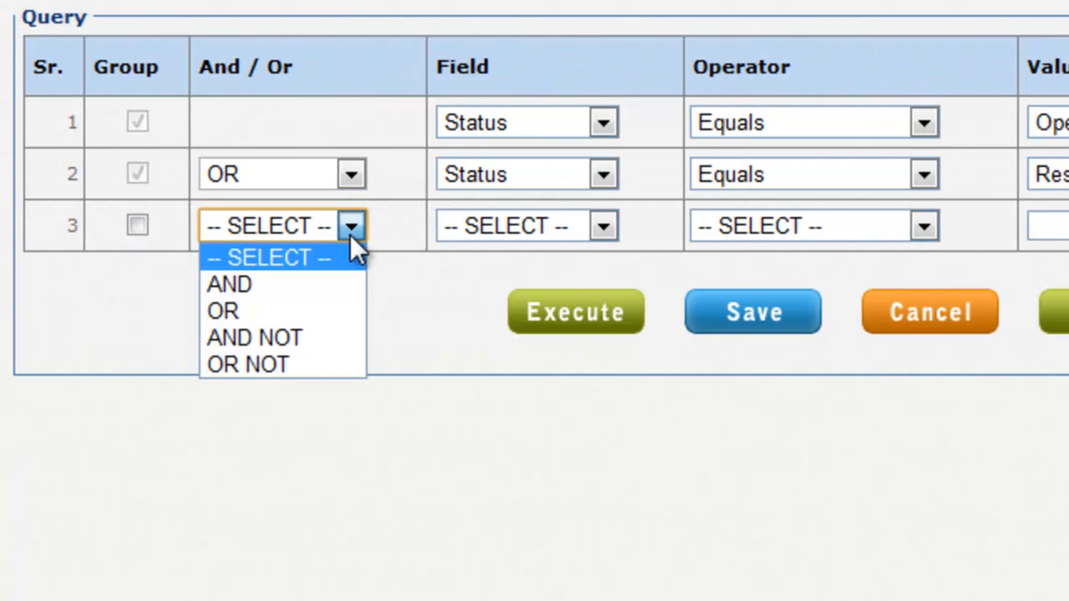
{"action": "left_click", "coordinate": [329, 286]}
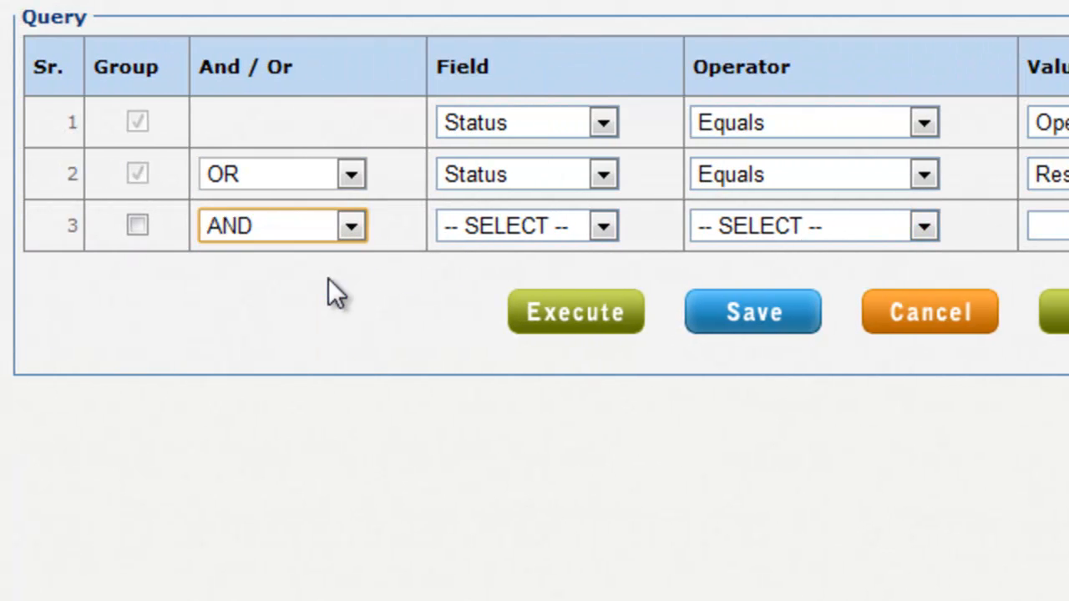
{"action": "left_click", "coordinate": [494, 226]}
{"action": "left_click", "coordinate": [492, 283]}
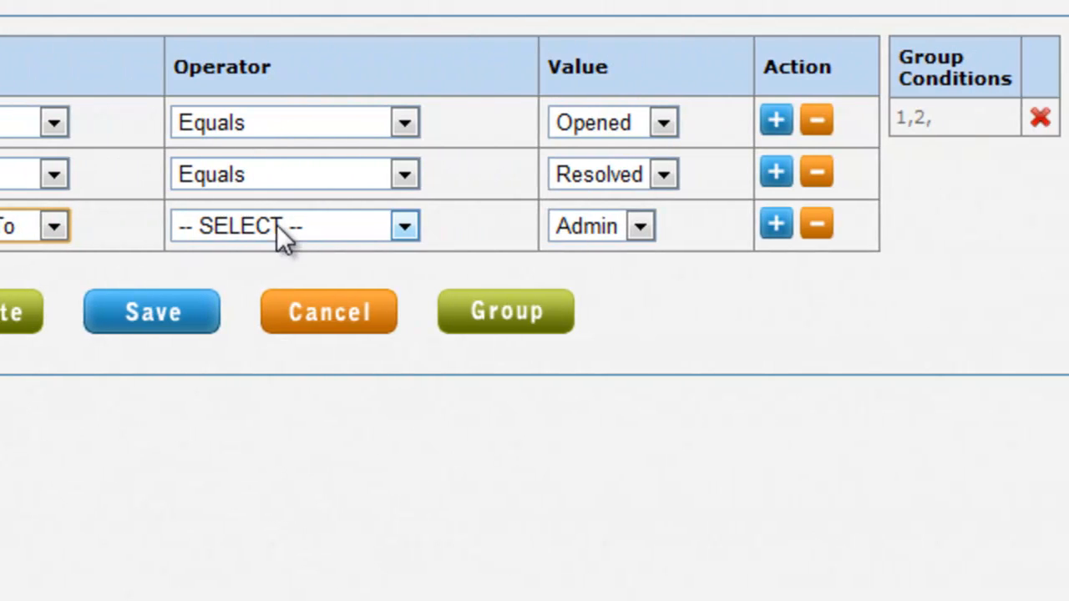
- Set the third condition to Equals with the last assignee offered, and execute the query
{"action": "left_click", "coordinate": [276, 224]}
{"action": "left_click", "coordinate": [278, 282]}
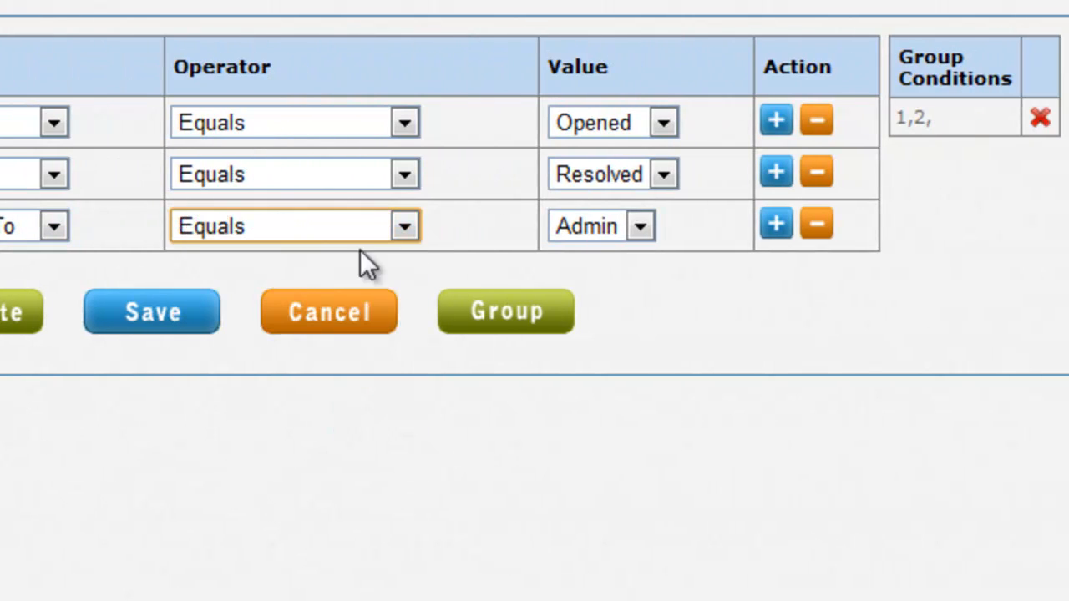
{"action": "left_click", "coordinate": [640, 227]}
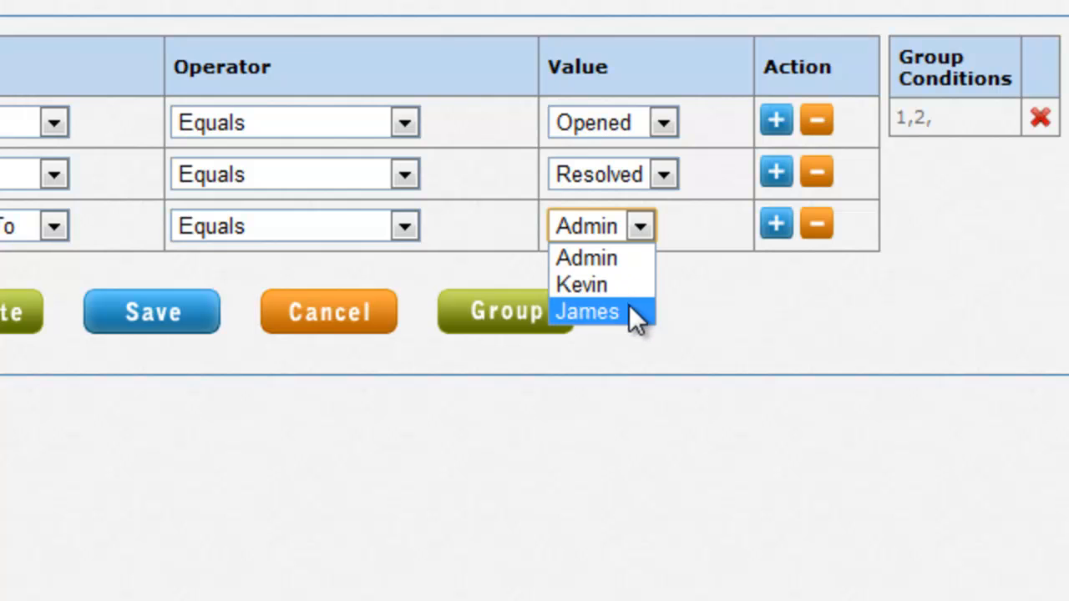
{"action": "left_click", "coordinate": [630, 309]}
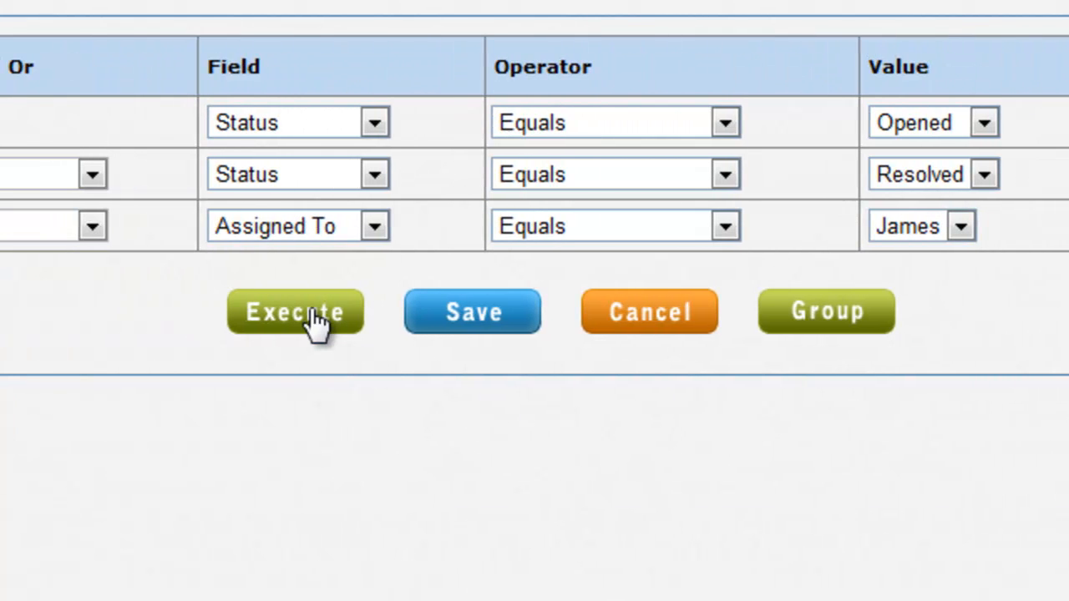
{"action": "left_click", "coordinate": [318, 321]}
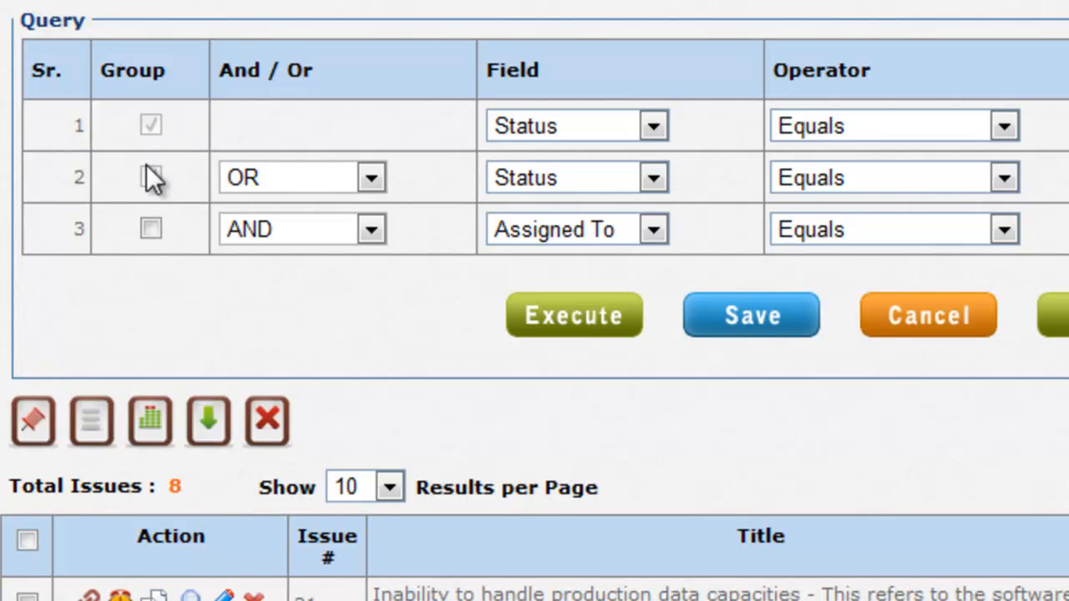
{"action": "left_click", "coordinate": [150, 178]}
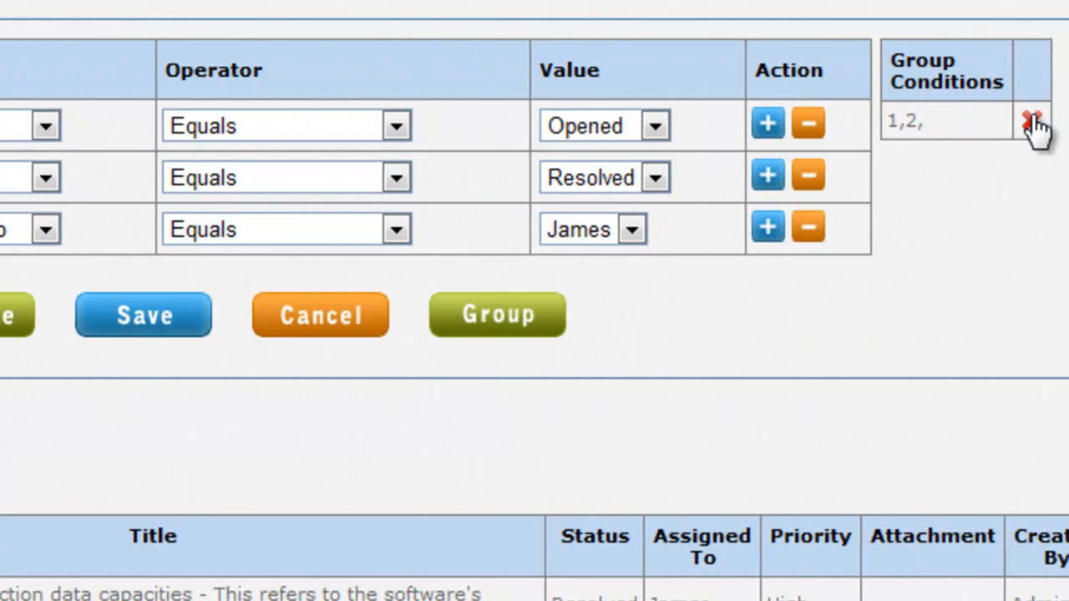
{"action": "left_click", "coordinate": [1032, 122]}
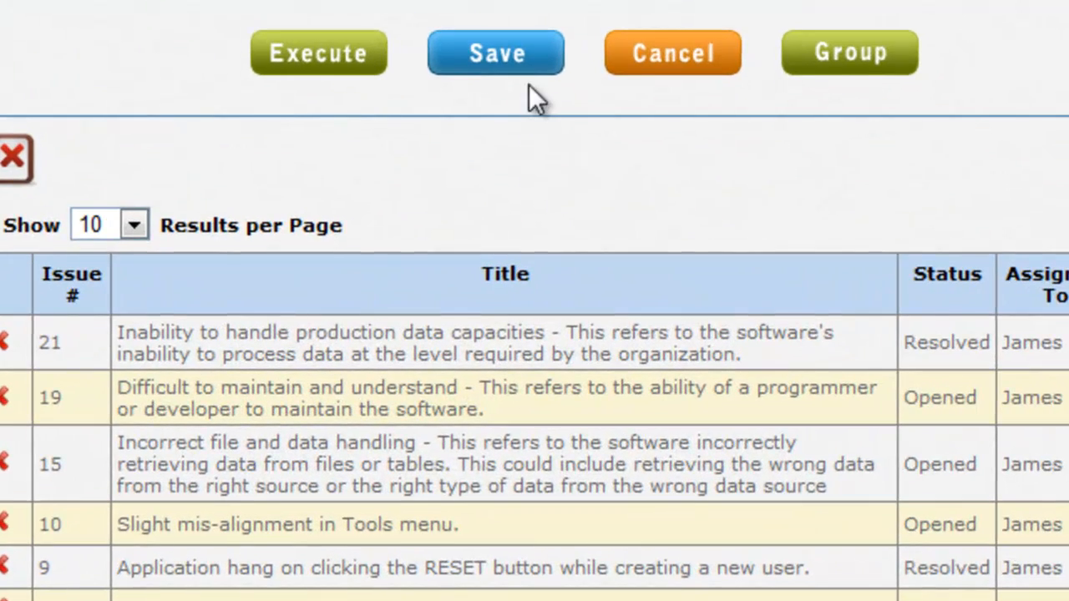
- Start saving the grouped query and name it My Query
{"action": "left_click", "coordinate": [533, 63]}
{"action": "key", "text": "Return"}
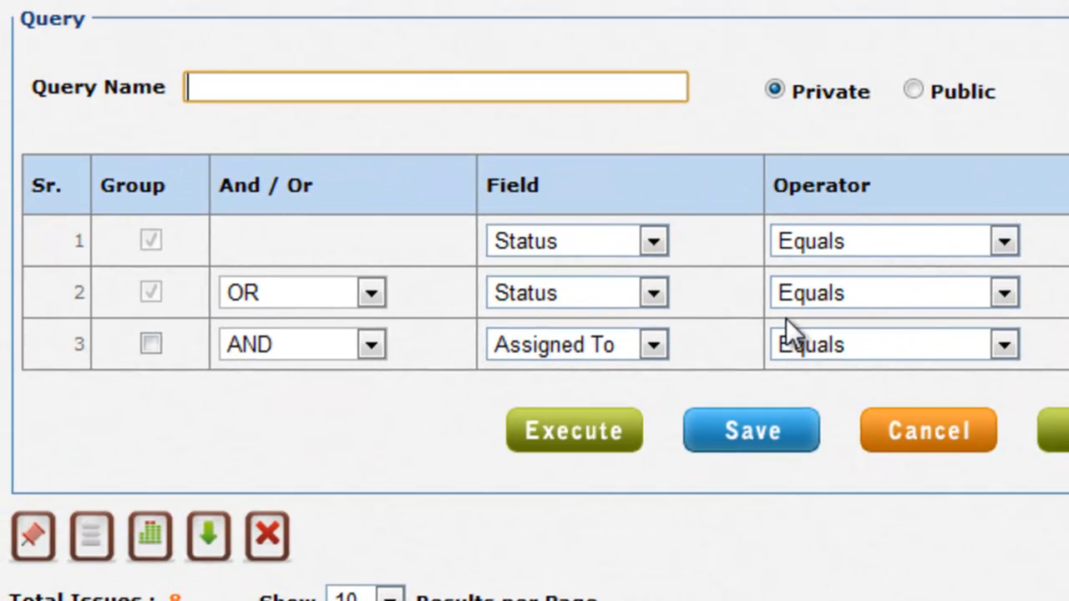
{"action": "type", "text": "My Query"}
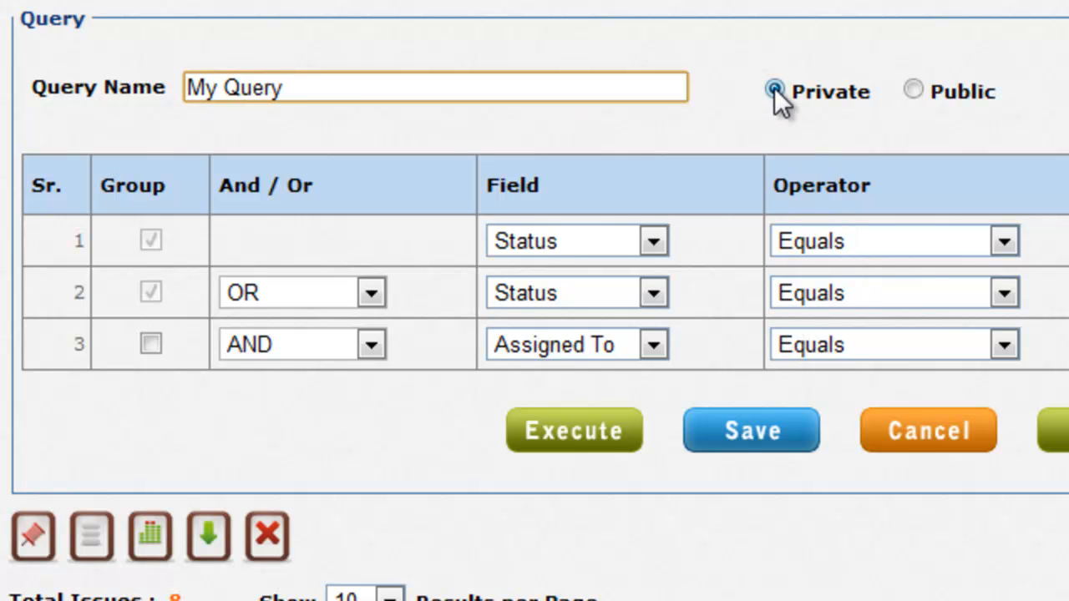
{"action": "left_click", "coordinate": [914, 90]}
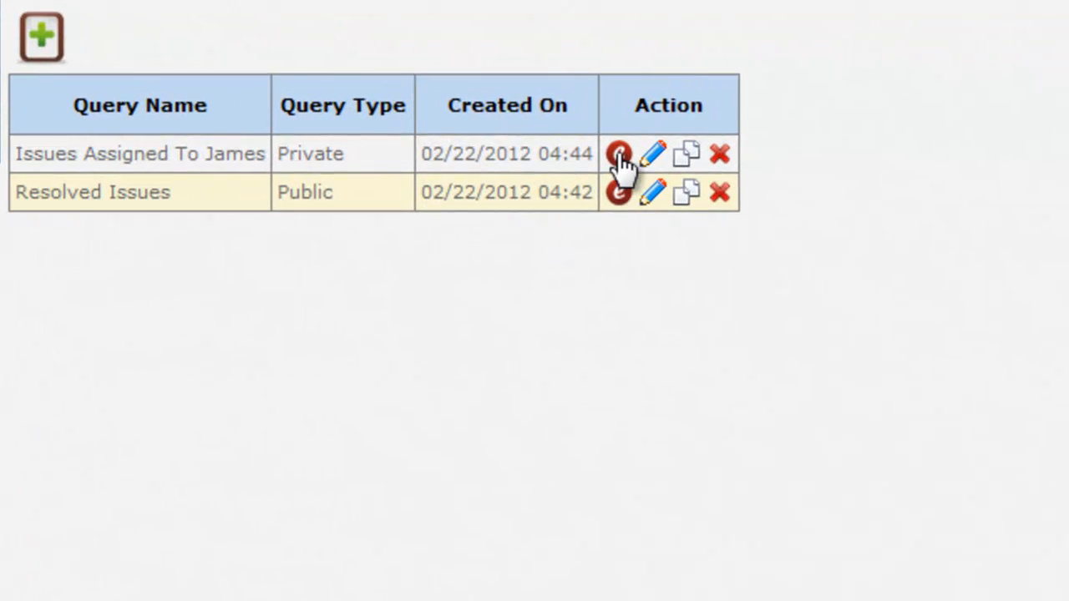
- Execute the private saved query that finds issues assigned to one user and examine the resulting issue list
{"action": "left_click", "coordinate": [619, 153]}
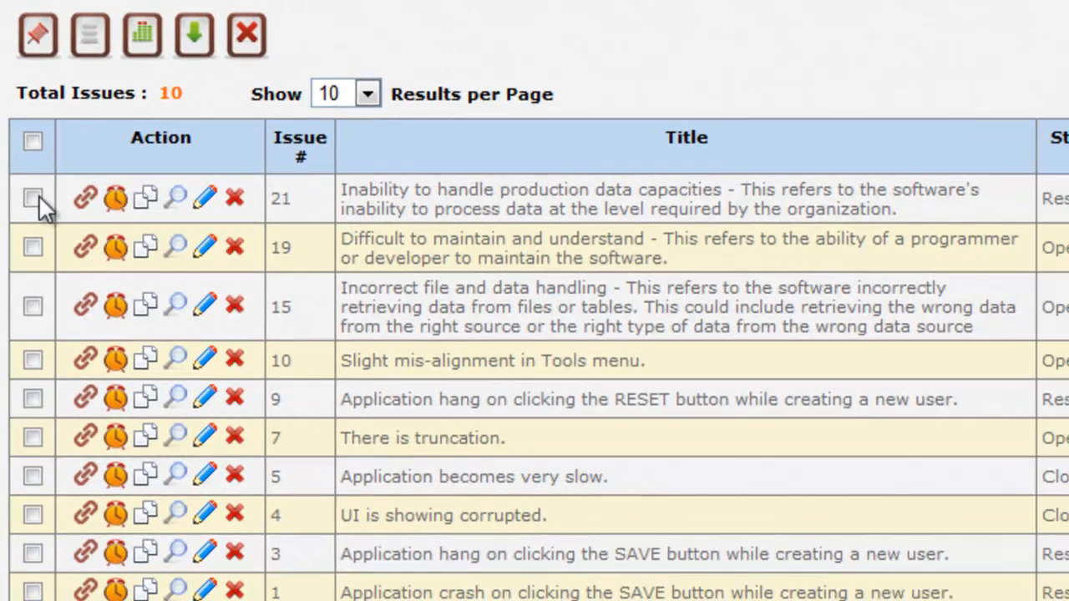
{"action": "left_click", "coordinate": [36, 221]}
{"action": "left_click", "coordinate": [35, 276]}
{"action": "left_click", "coordinate": [35, 342]}
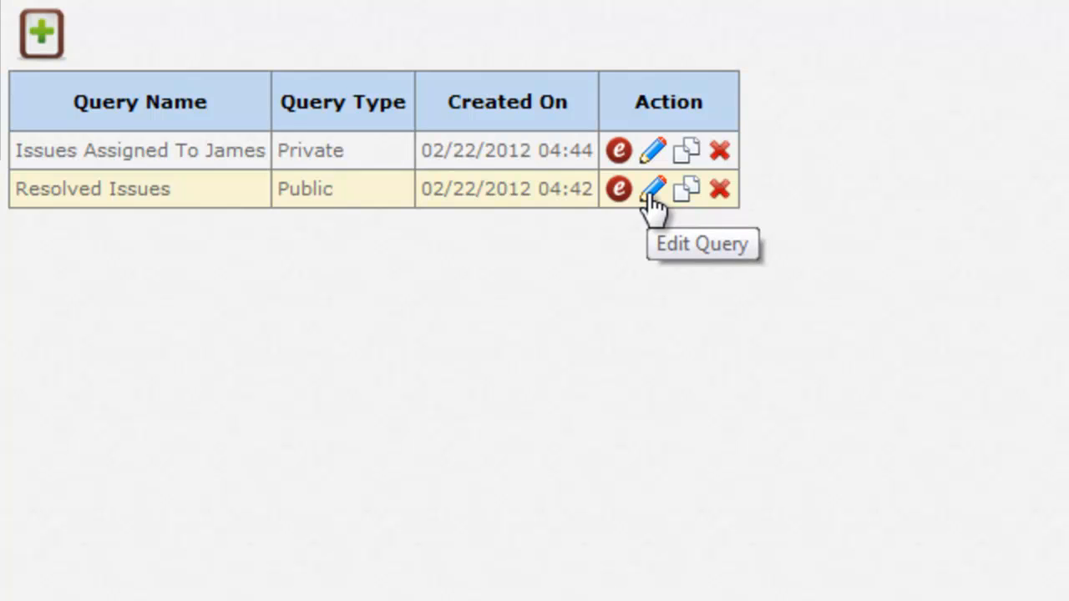
- Open the Resolved Issues query for editing, add two blank conditions and remove both again
{"action": "left_click", "coordinate": [650, 198]}
{"action": "left_click", "coordinate": [577, 90]}
{"action": "left_click_drag", "start_coordinate": [576, 89], "coordinate": [184, 90]}
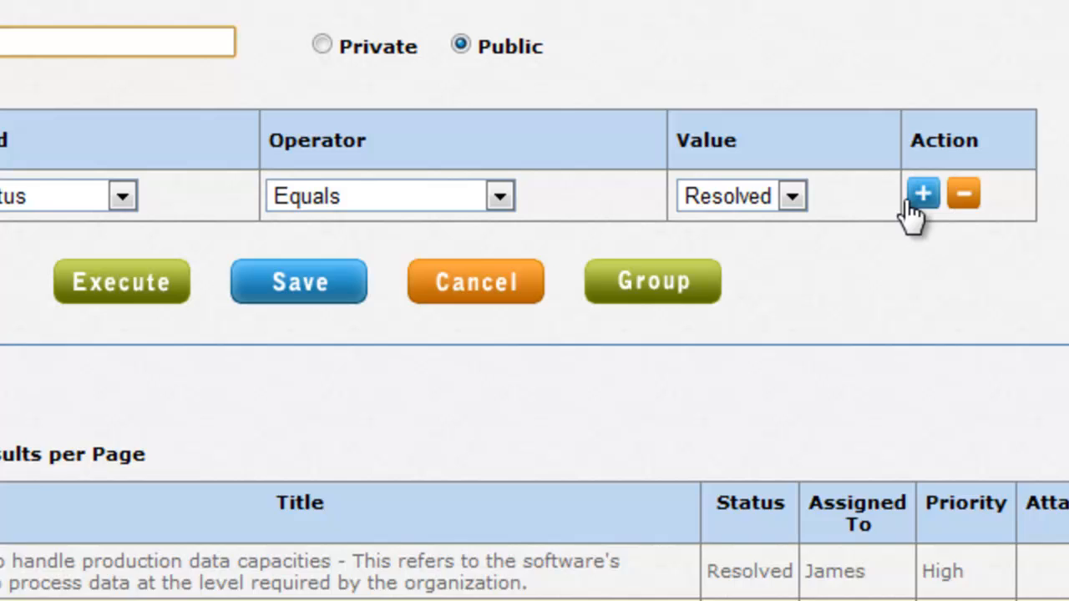
{"action": "left_click", "coordinate": [922, 195]}
{"action": "left_click", "coordinate": [947, 246]}
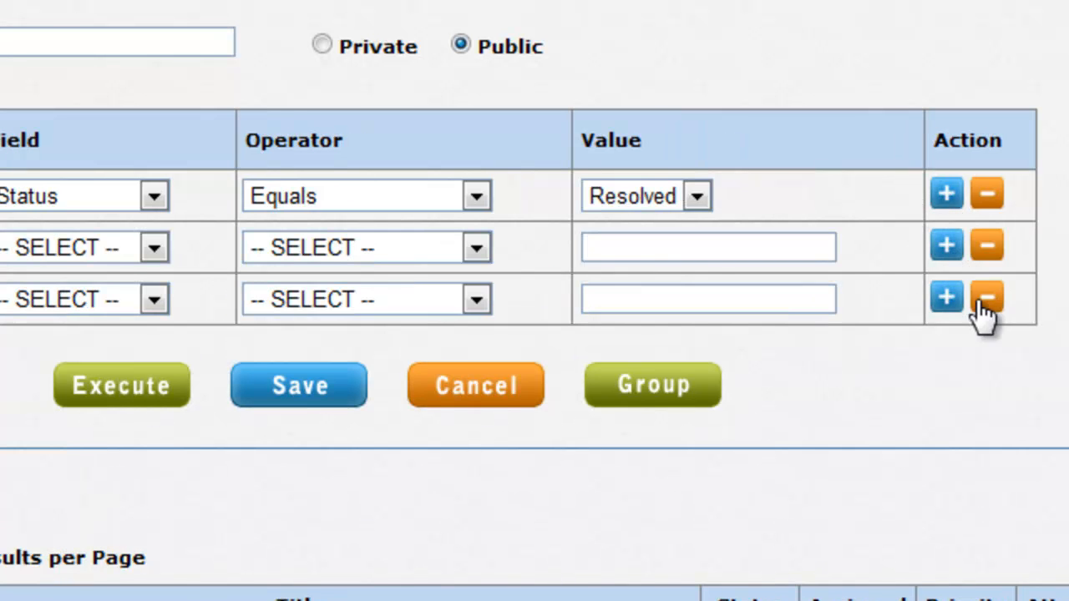
{"action": "left_click", "coordinate": [986, 298]}
{"action": "left_click", "coordinate": [987, 247]}
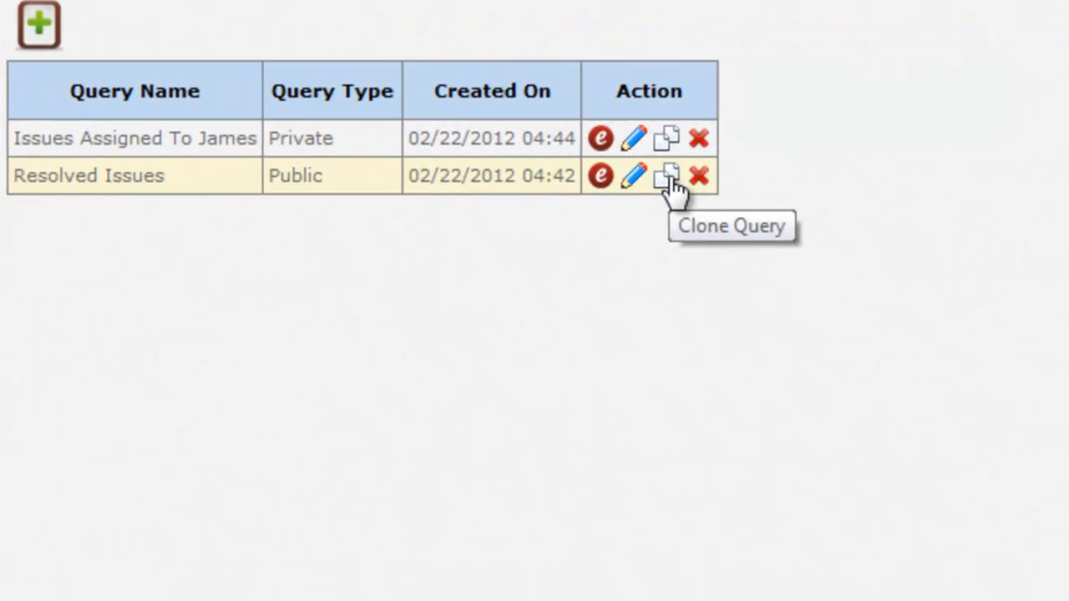
- Clone the Resolved Issues query and save the copy under the name Closed Issues
{"action": "left_click", "coordinate": [684, 193]}
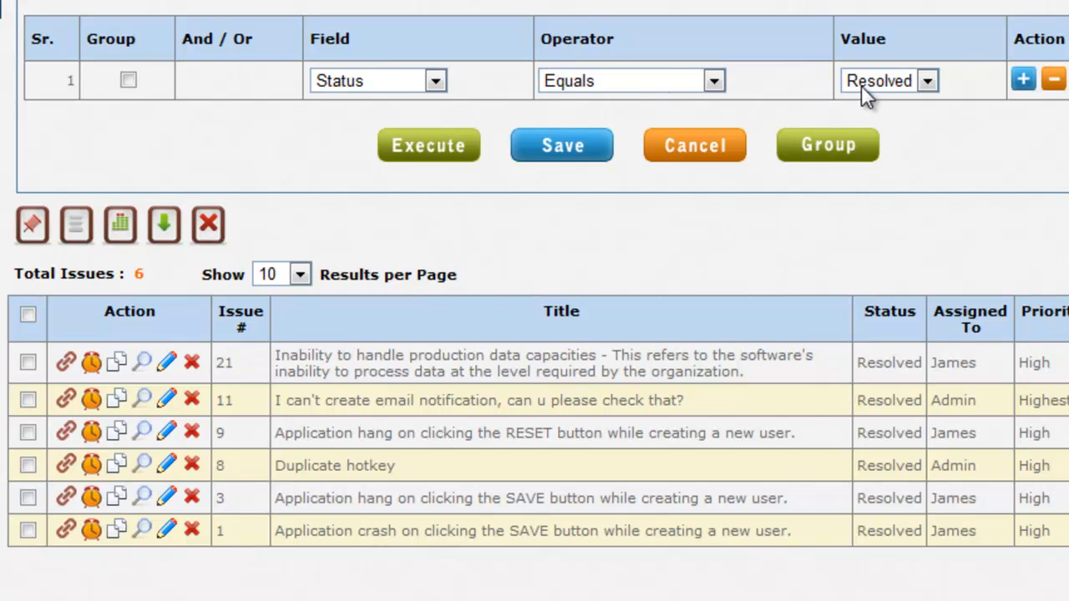
{"action": "left_click", "coordinate": [862, 83]}
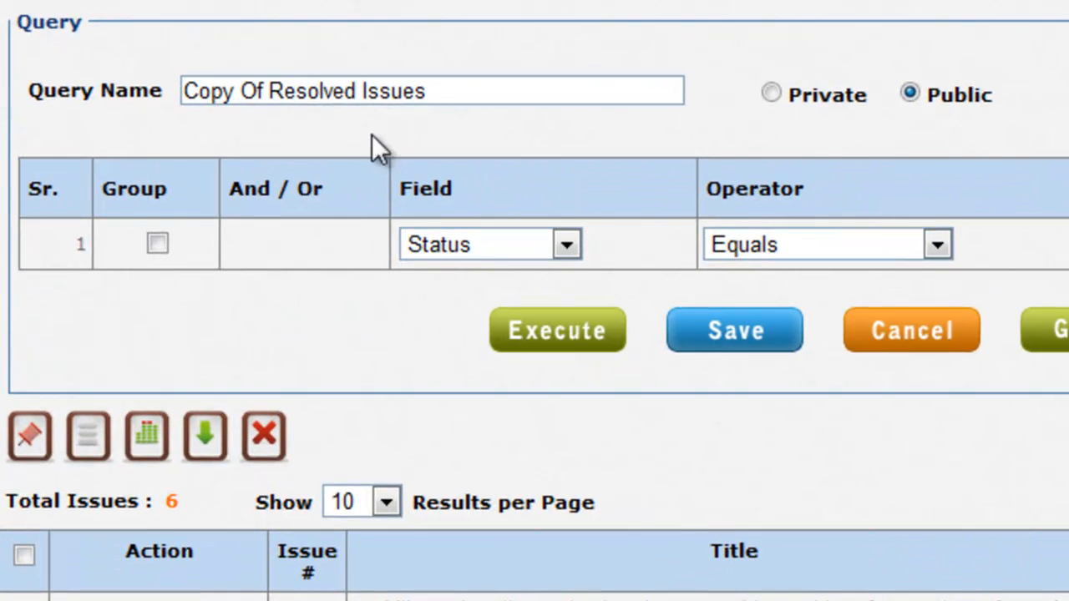
{"action": "left_click_drag", "start_coordinate": [277, 92], "coordinate": [55, 88]}
{"action": "type", "text": "Closed"}
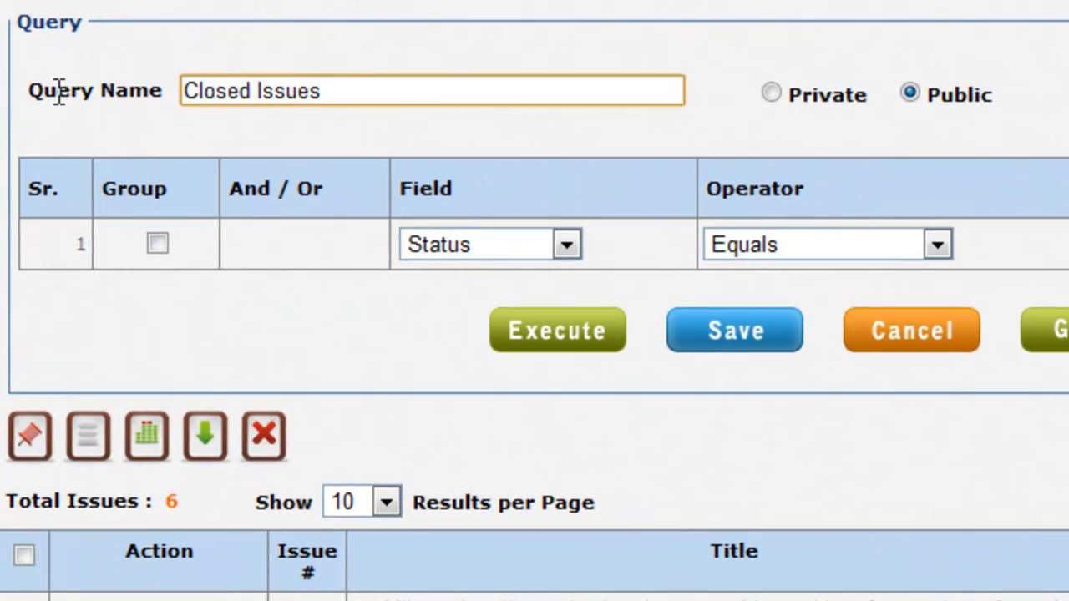
{"action": "left_click", "coordinate": [770, 338]}
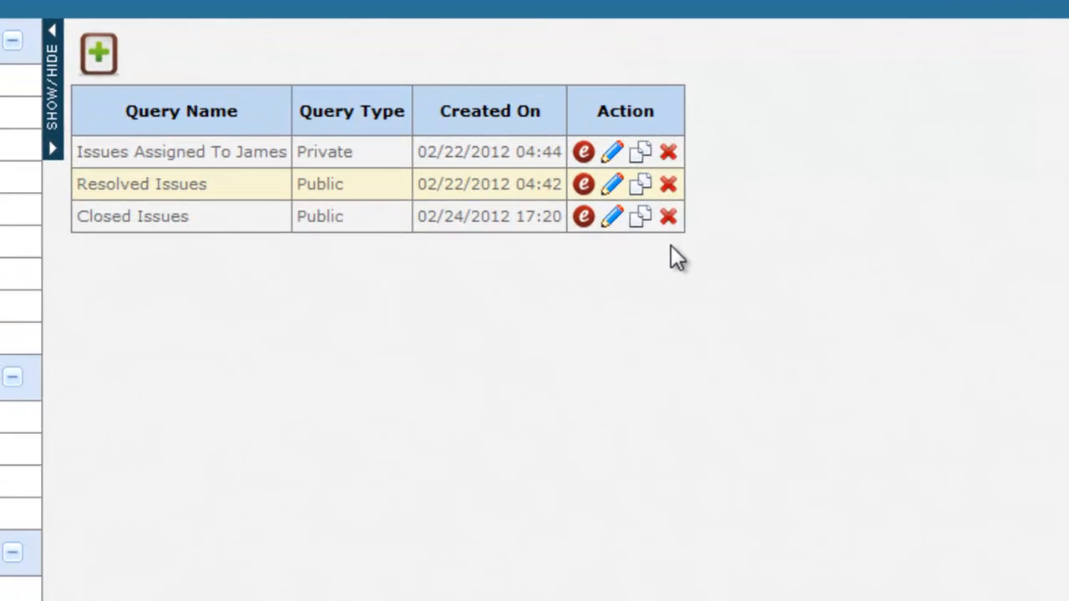
- Delete the Closed Issues query from the saved queries
{"action": "left_click", "coordinate": [717, 234]}
{"action": "key", "text": "Return"}
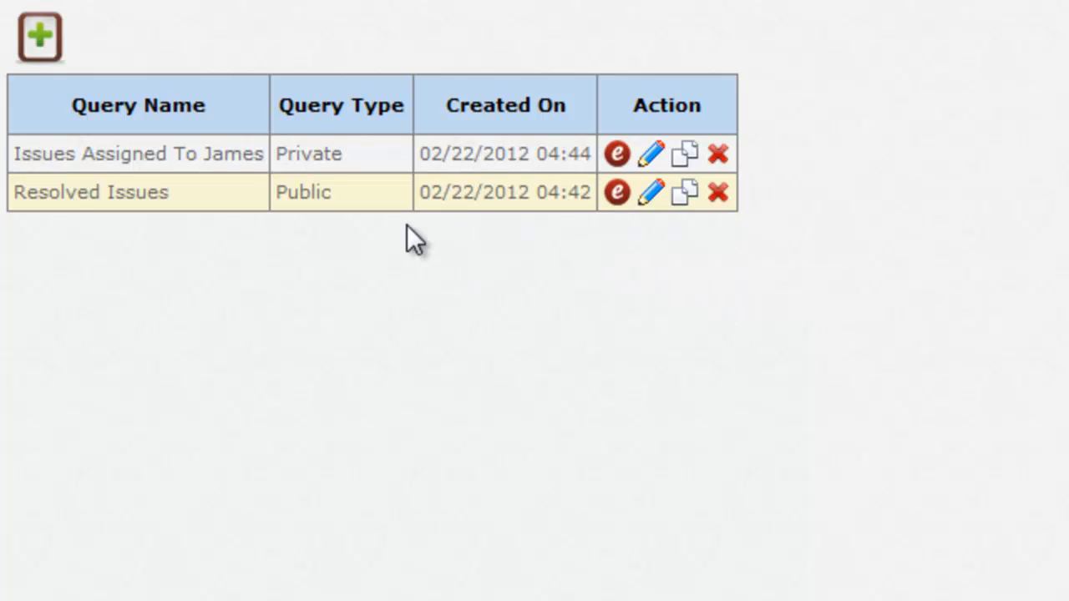
{"action": "double_click", "coordinate": [303, 199]}
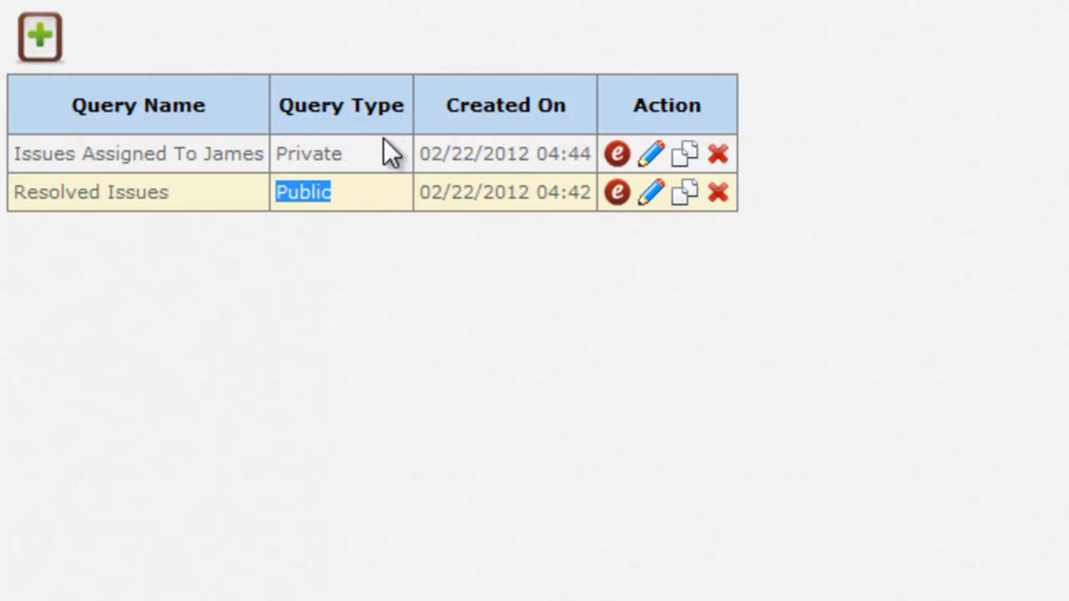
{"action": "left_click", "coordinate": [380, 112]}
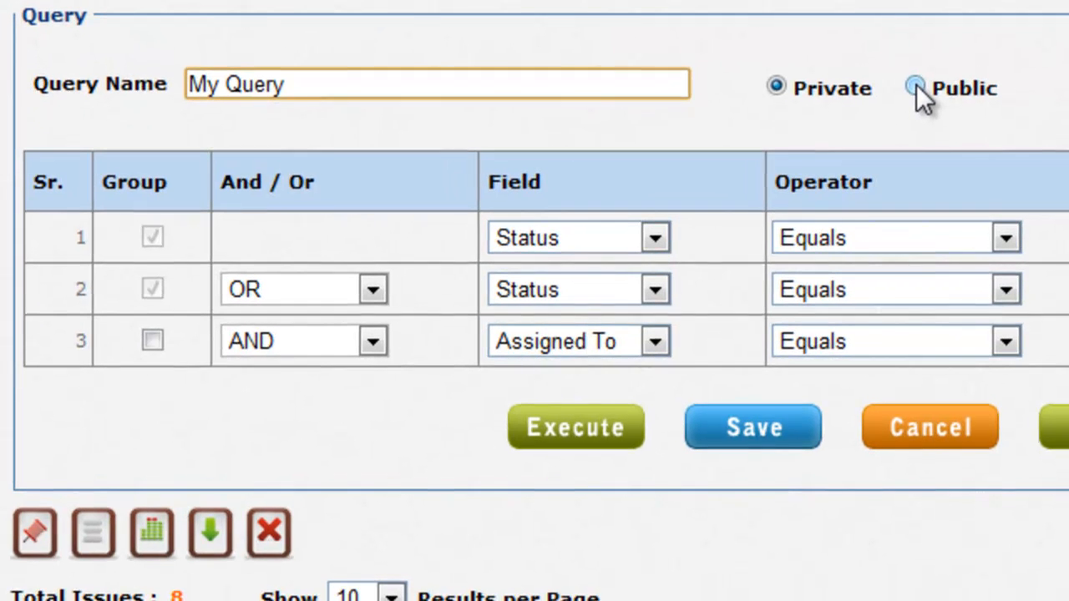
{"action": "left_click", "coordinate": [919, 101]}
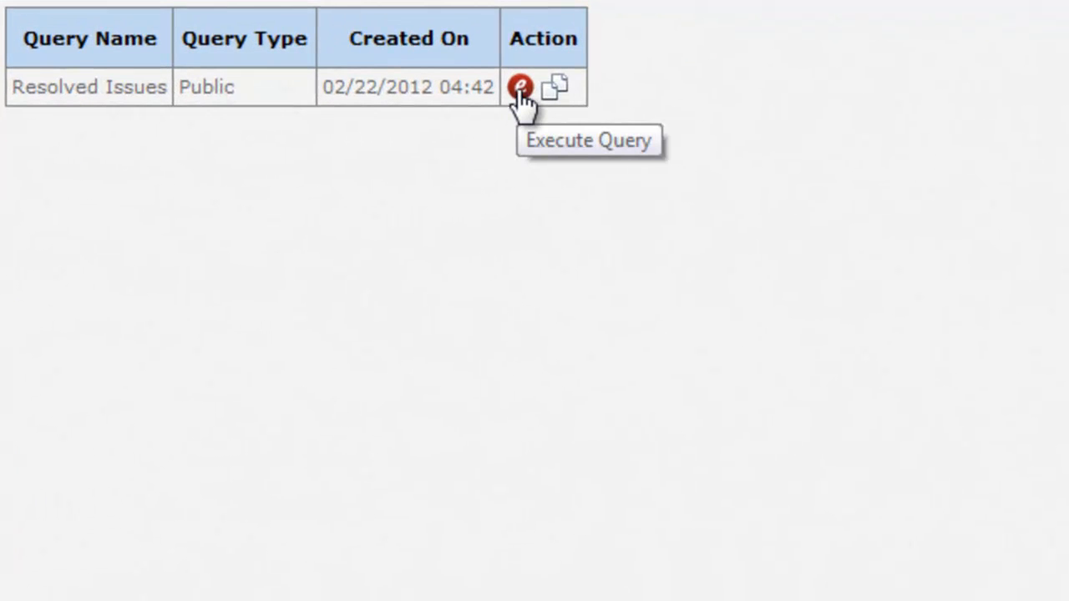
- Execute and clone the Resolved Issues query from the public queries, and show the list of own queries
{"action": "left_click", "coordinate": [520, 87]}
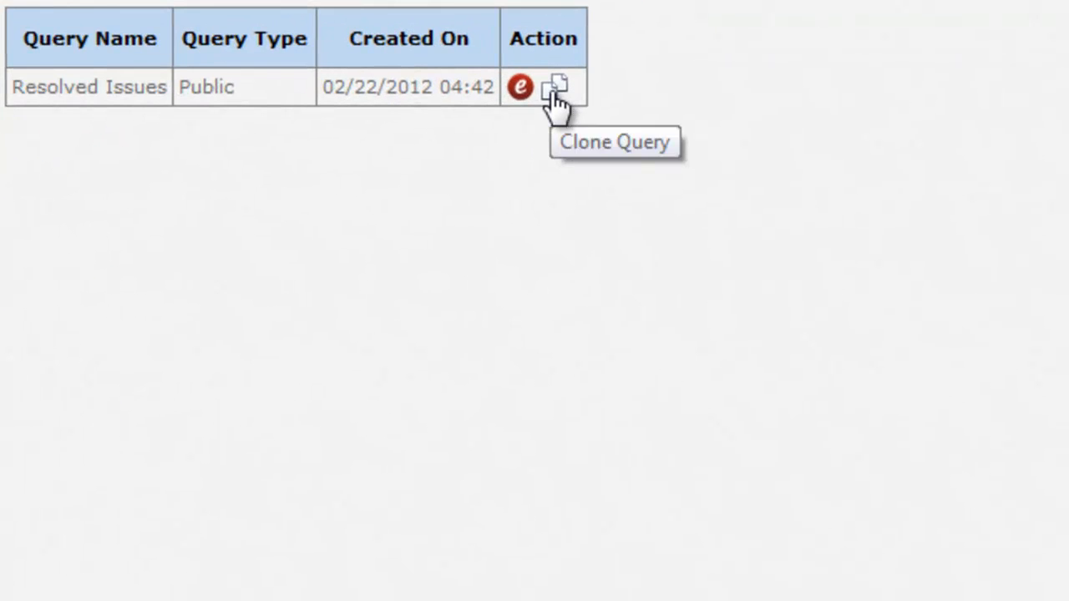
{"action": "left_click", "coordinate": [555, 92]}
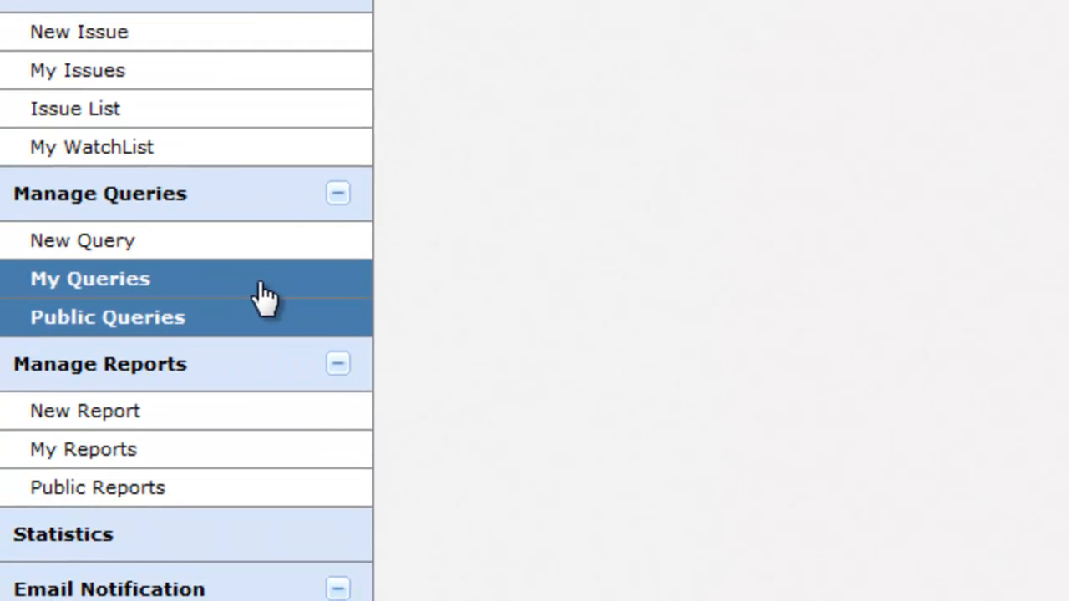
{"action": "left_click", "coordinate": [263, 298]}
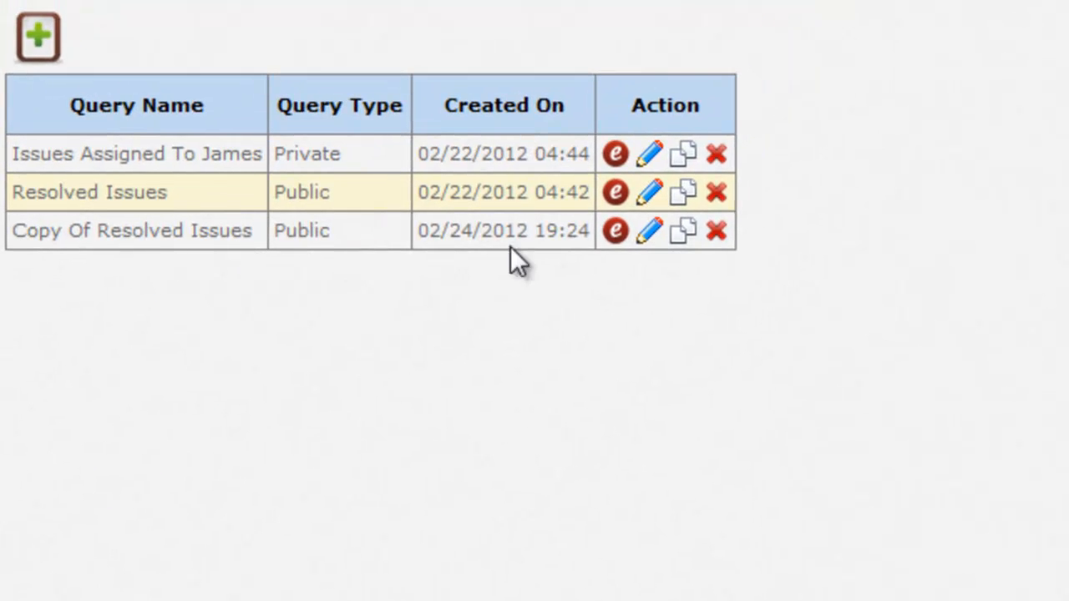
- Open the Copy Of Resolved Issues query for editing and rename it Assigned To Me
{"action": "left_click", "coordinate": [648, 233]}
{"action": "left_click_drag", "start_coordinate": [592, 99], "coordinate": [125, 100]}
{"action": "type", "text": "Assigned To Me"}
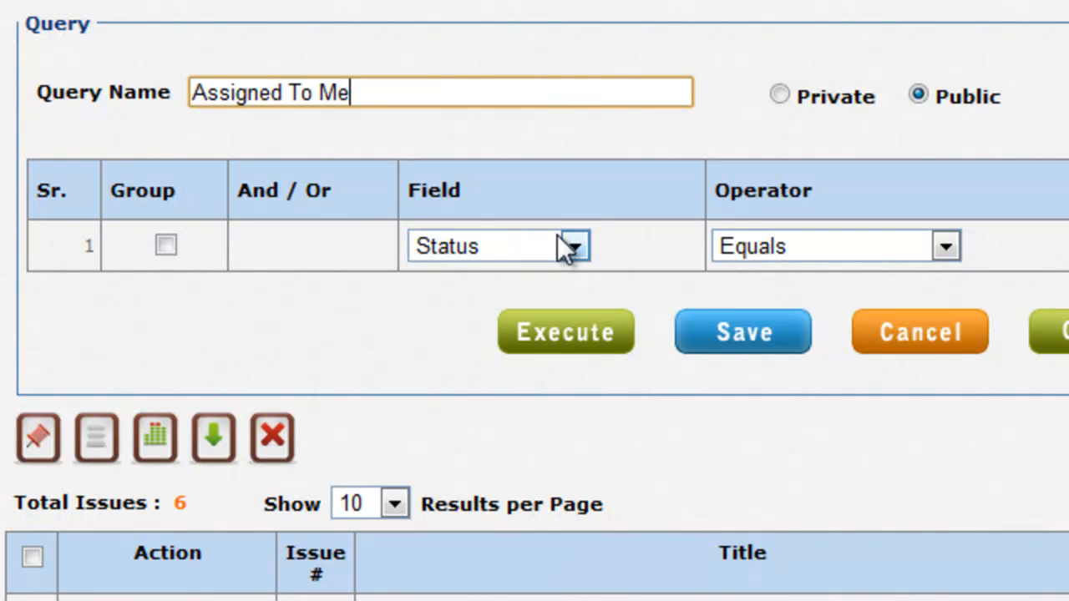
- Set the condition of the Assigned To Me query to the field Assigned To with the operator Equals
{"action": "left_click", "coordinate": [584, 247]}
{"action": "left_click", "coordinate": [569, 305]}
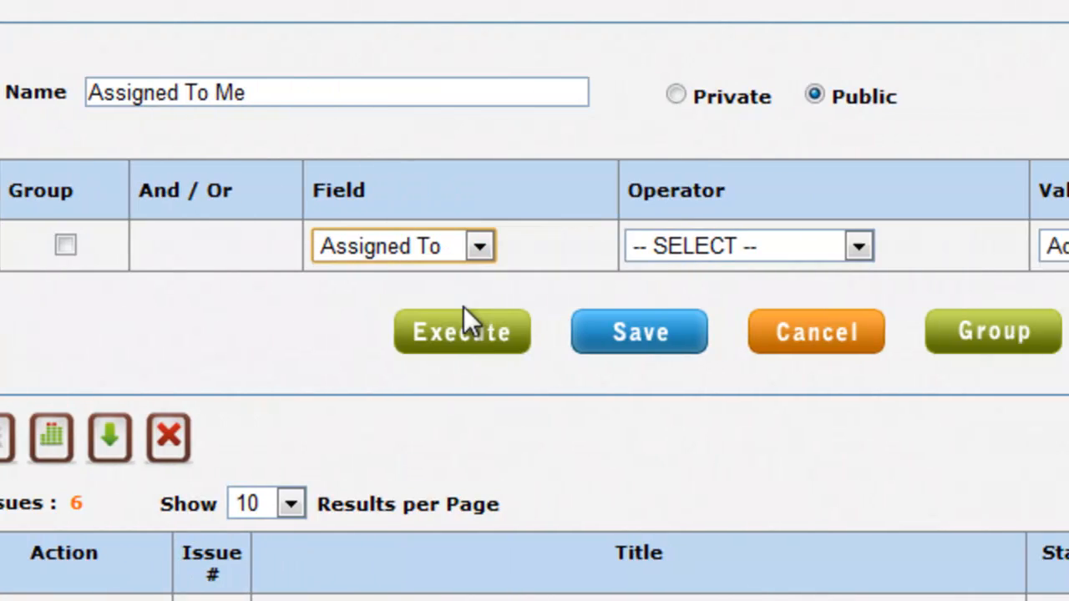
{"action": "left_click", "coordinate": [813, 249]}
{"action": "left_click", "coordinate": [814, 303]}
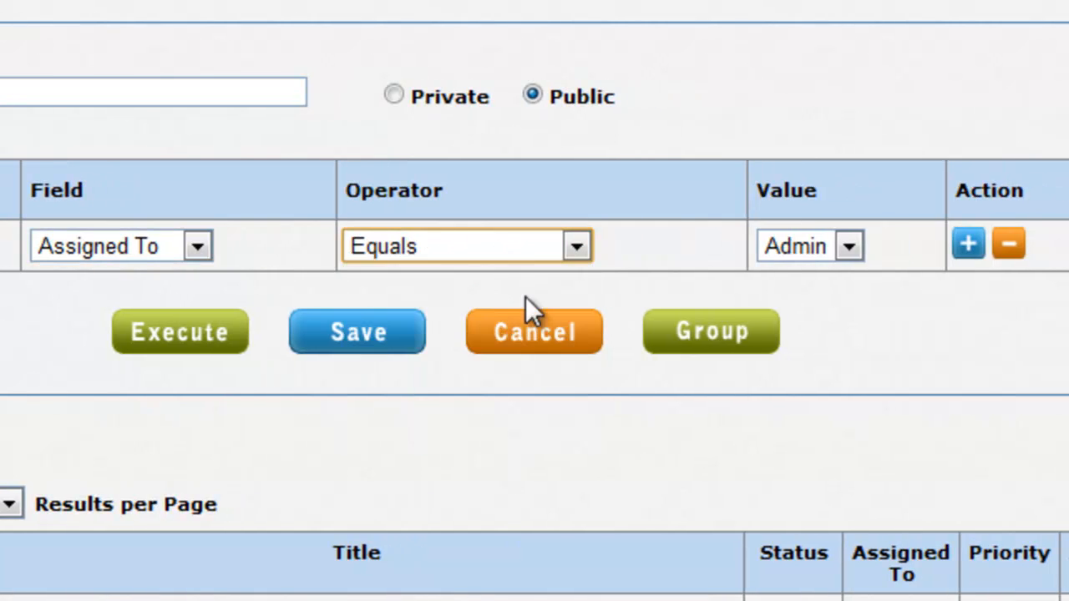